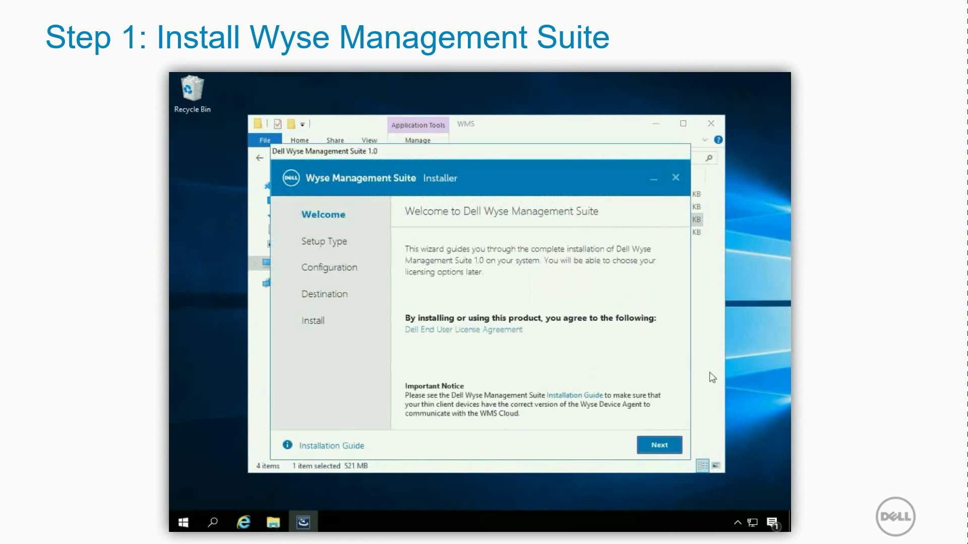
Step: Keep the Typical setup type and enter and confirm the database password
{"action": "left_click", "coordinate": [660, 447]}
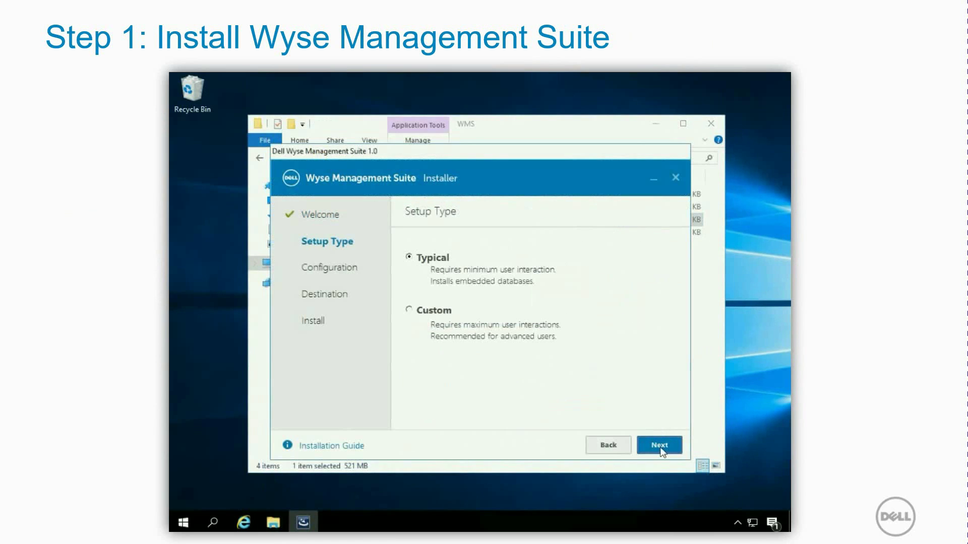
{"action": "left_click", "coordinate": [660, 451]}
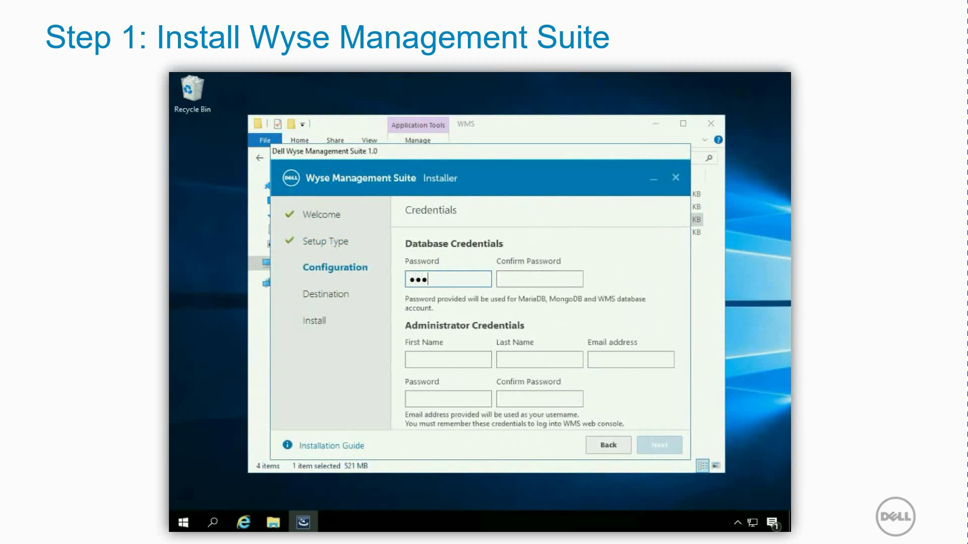
{"action": "type", "text": "•••••••"}
{"action": "key", "text": "Tab"}
{"action": "type", "text": "••••"}
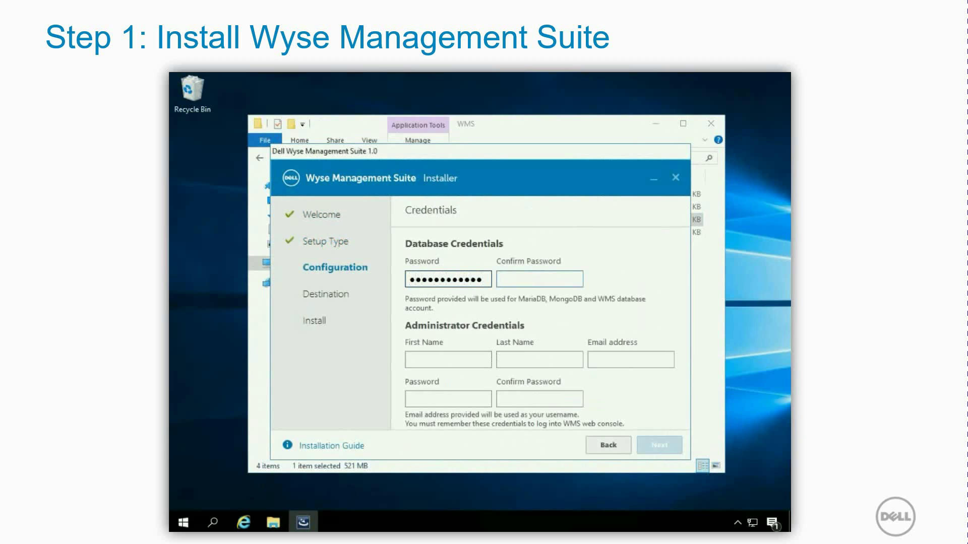
{"action": "type", "text": "••••••••"}
Step: Fill in the administrator's first and last name, e-mail and confirmed password, then continue
{"action": "key", "text": "Tab"}
{"action": "type", "text": "Wyse"}
{"action": "key", "text": "Tab"}
{"action": "type", "text": "Guy"}
{"action": "key", "text": "Tab"}
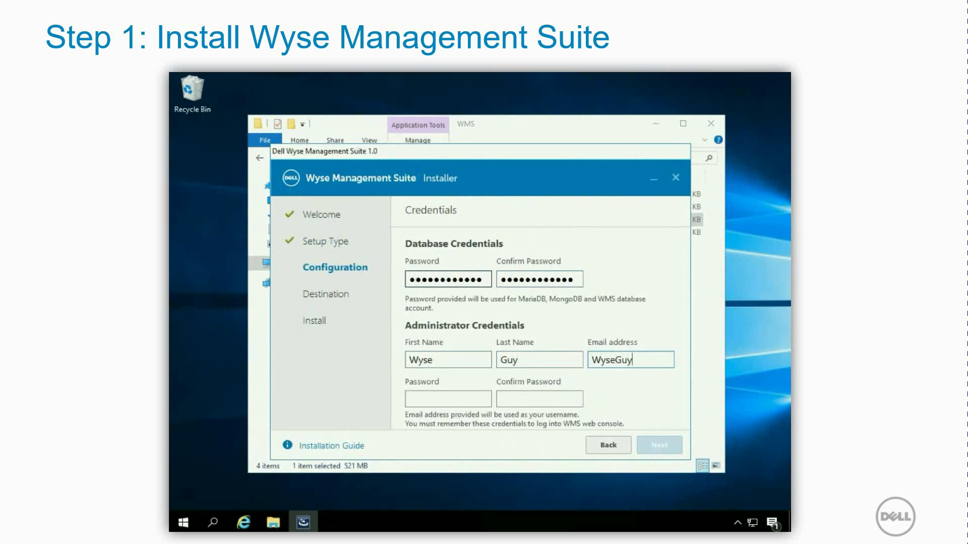
{"action": "key", "text": "Tab"}
{"action": "type", "text": "•••••••••••••"}
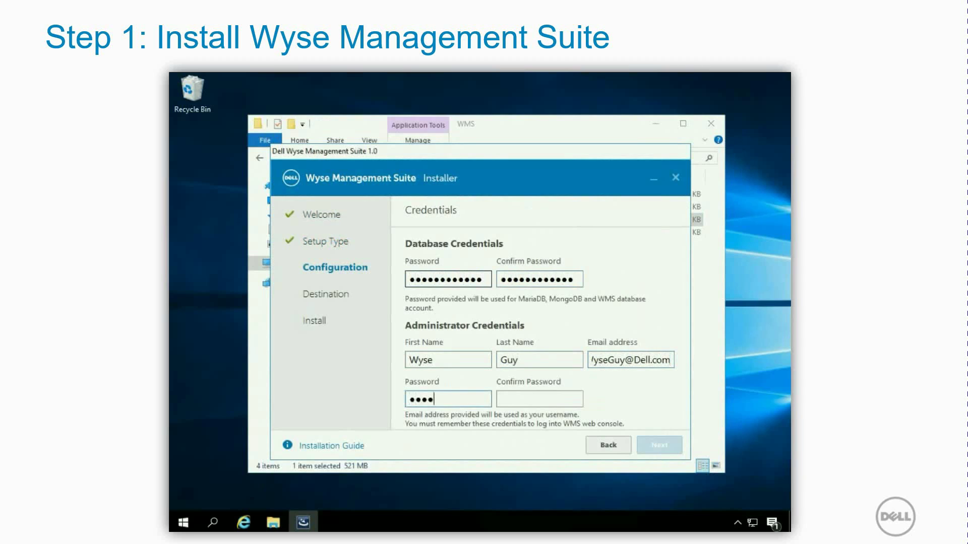
{"action": "key", "text": "Tab"}
{"action": "type", "text": "•••••••••"}
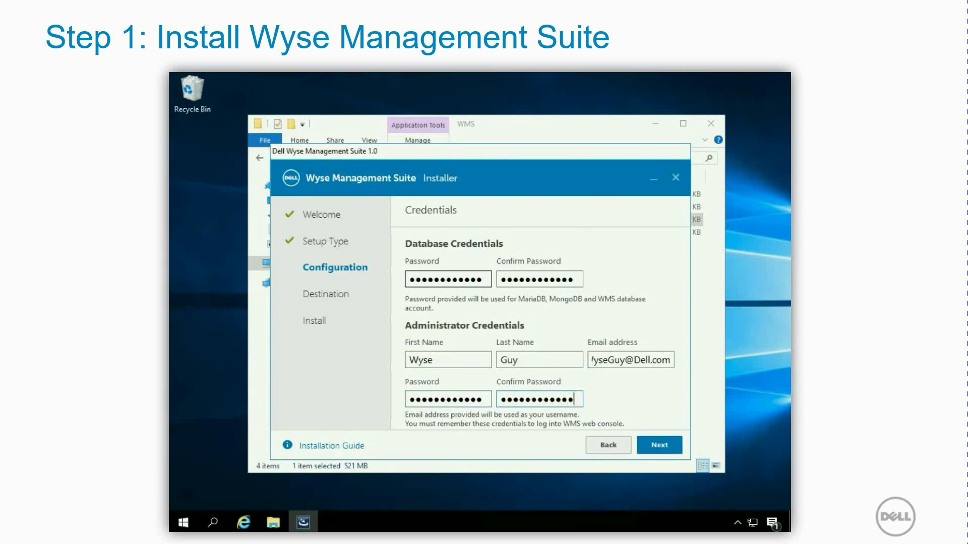
{"action": "left_click", "coordinate": [661, 445]}
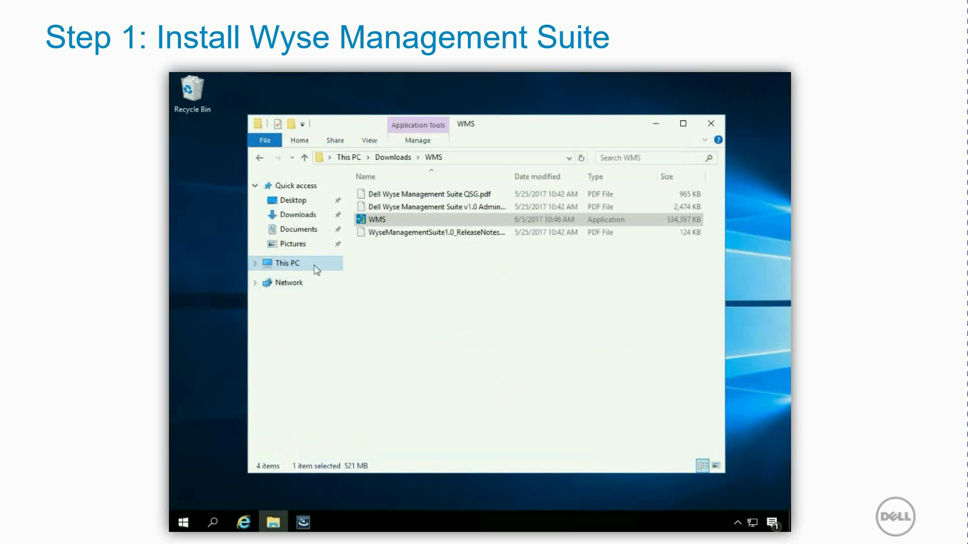
Step: On Local Disk (C:), add a new folder and name it WMS_SWREP
{"action": "left_click", "coordinate": [316, 265]}
{"action": "double_click", "coordinate": [439, 331]}
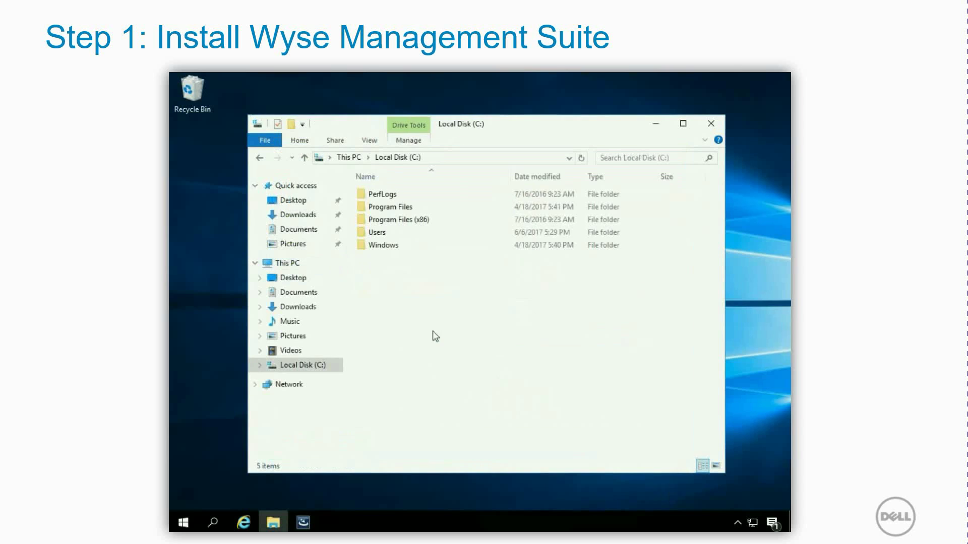
{"action": "right_click", "coordinate": [429, 339]}
{"action": "mouse_move", "coordinate": [483, 452]}
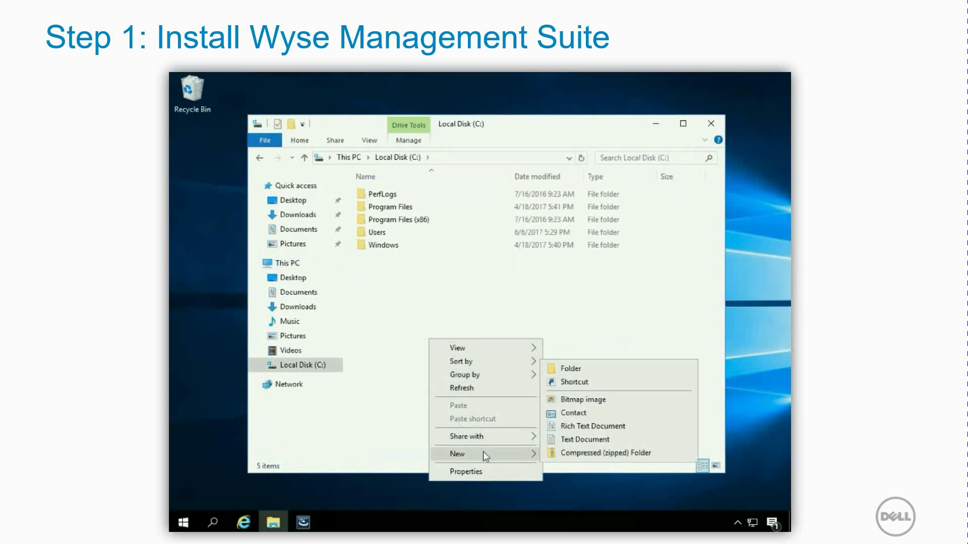
{"action": "left_click", "coordinate": [568, 368]}
{"action": "type", "text": "WMS_SWREP"}
{"action": "left_click", "coordinate": [571, 371]}
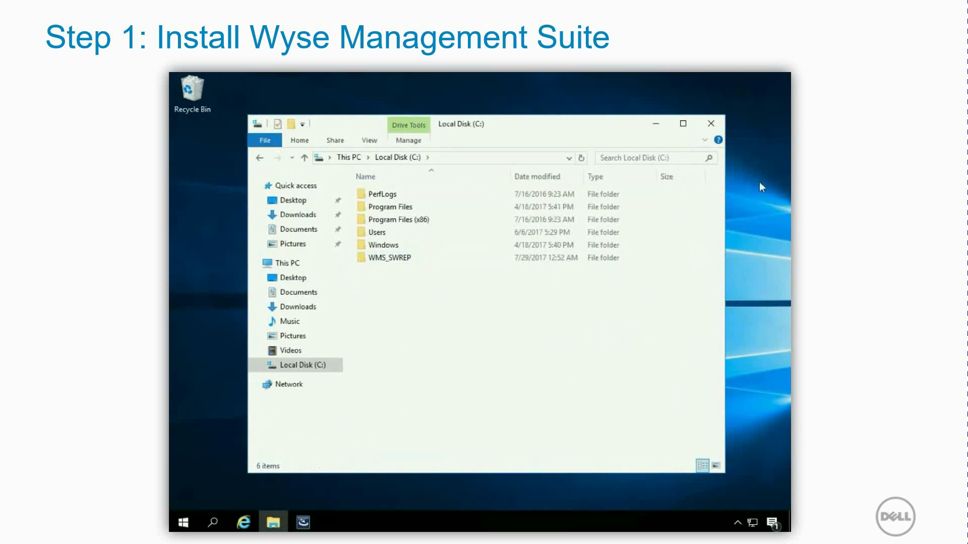
Step: Set C:\WMS_SWREP as the tenant file repository, run the install, and launch WMS
{"action": "left_click", "coordinate": [709, 126]}
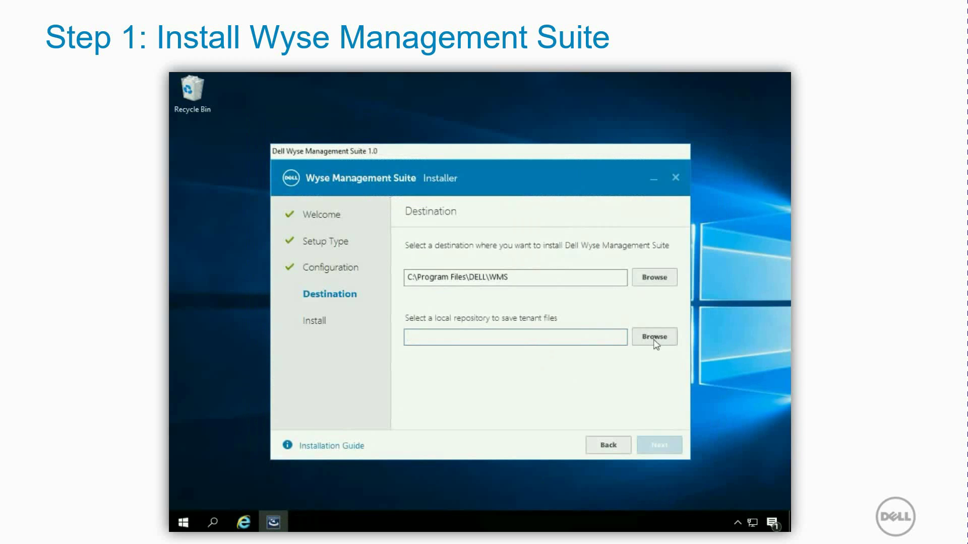
{"action": "left_click", "coordinate": [654, 341]}
{"action": "left_click_drag", "start_coordinate": [569, 314], "coordinate": [570, 335]}
{"action": "double_click", "coordinate": [466, 335]}
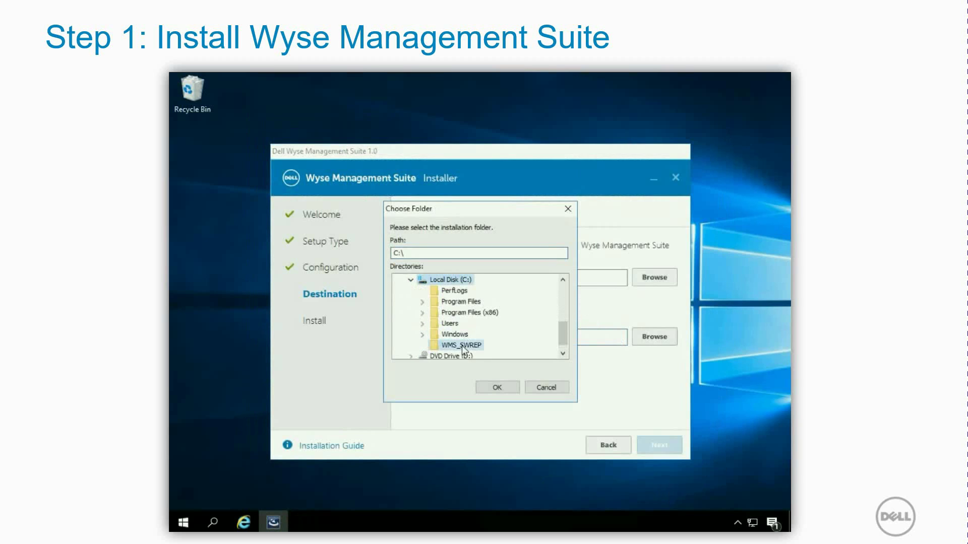
{"action": "left_click", "coordinate": [461, 345]}
{"action": "left_click", "coordinate": [495, 388]}
{"action": "left_click", "coordinate": [660, 445]}
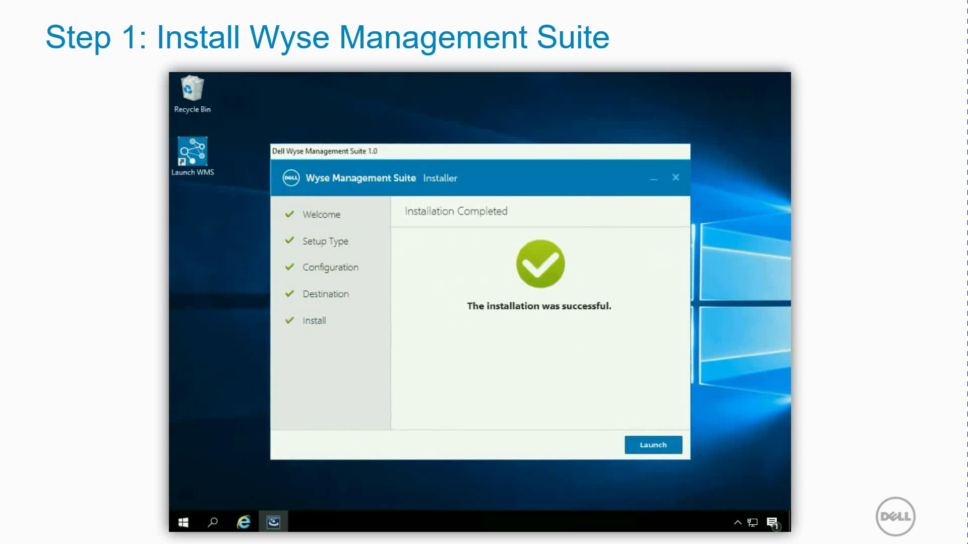
{"action": "left_click", "coordinate": [649, 452]}
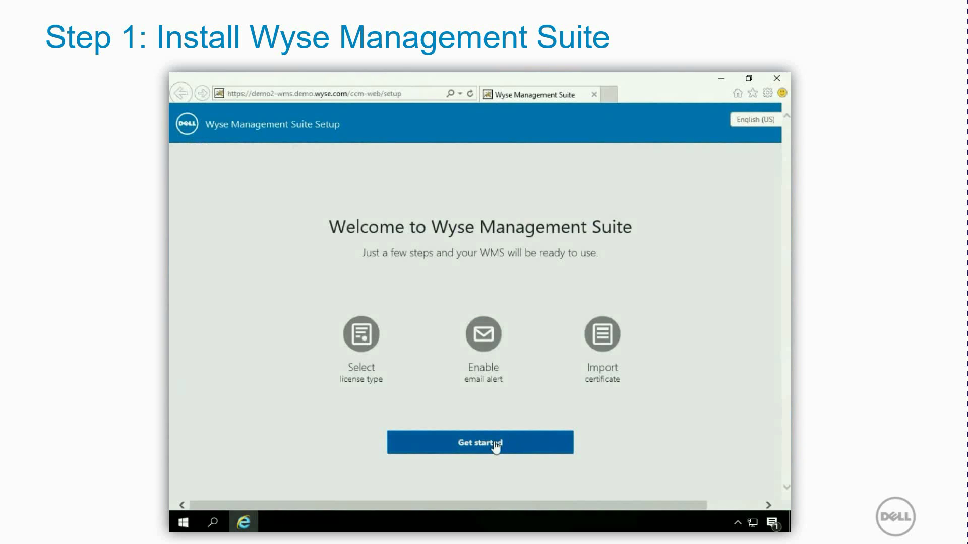
Step: Choose the free Standard license, skip email alerts and certificate import, then go to sign-in
{"action": "left_click", "coordinate": [495, 445]}
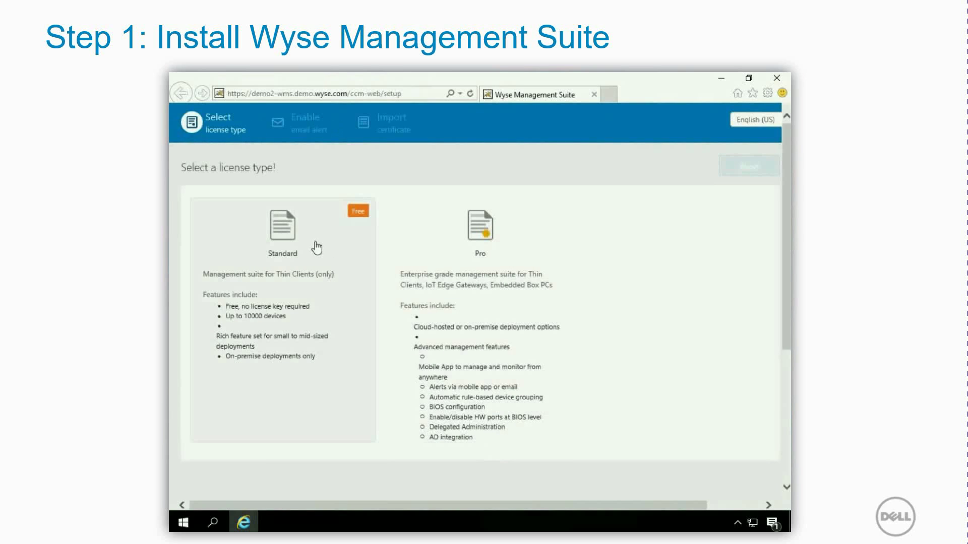
{"action": "left_click", "coordinate": [295, 248]}
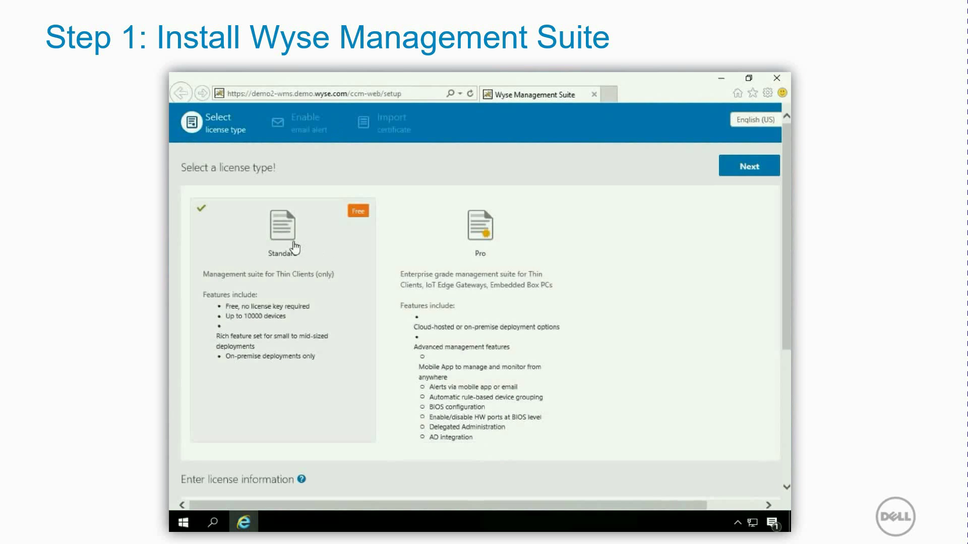
{"action": "left_click", "coordinate": [758, 171]}
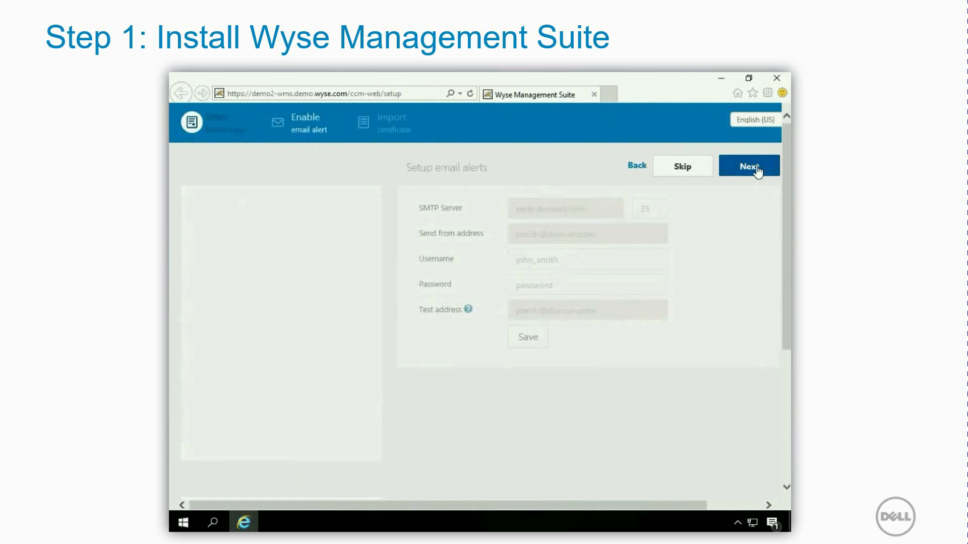
{"action": "left_click", "coordinate": [684, 171]}
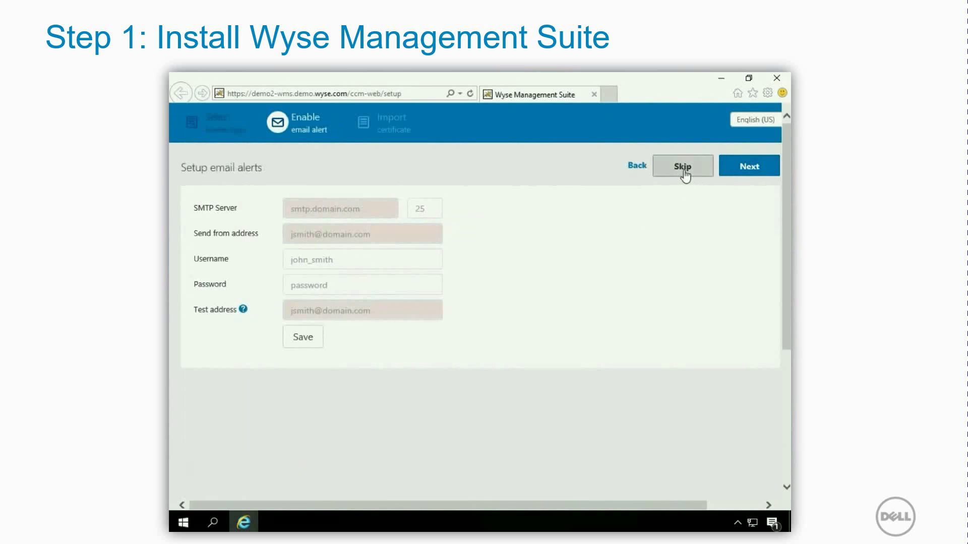
{"action": "left_click", "coordinate": [684, 172]}
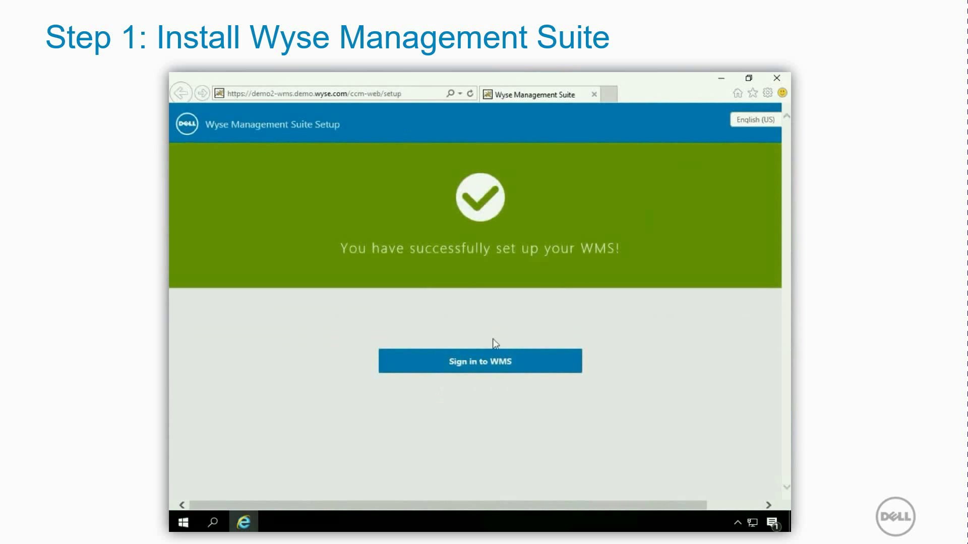
{"action": "left_click", "coordinate": [484, 365]}
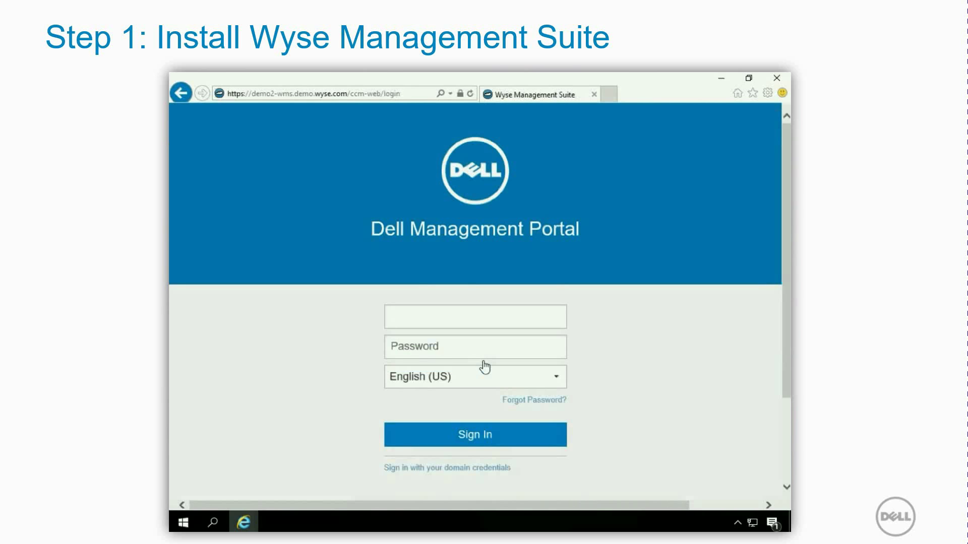
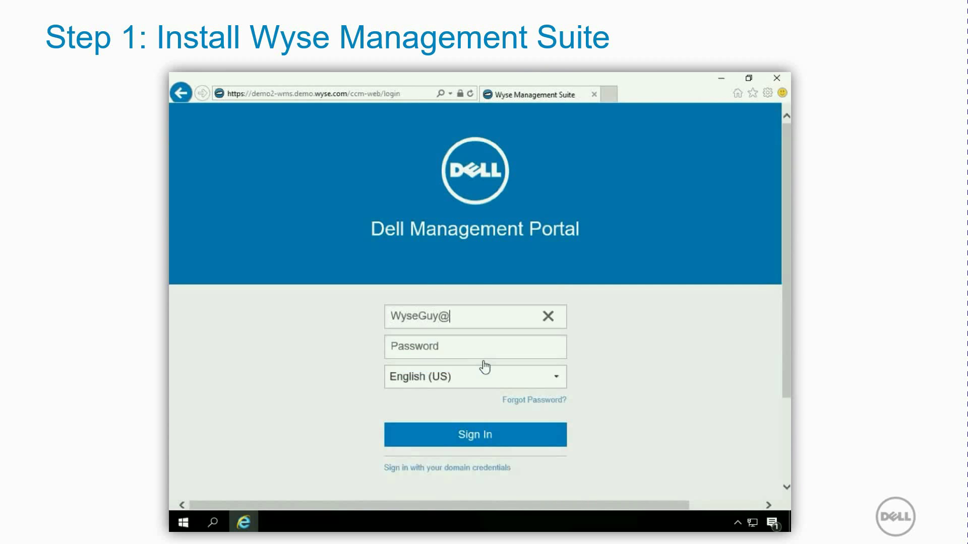
Step: Sign in to the portal with the administrator's e-mail and password
{"action": "key", "text": "Tab"}
{"action": "type", "text": "•••••••••••"}
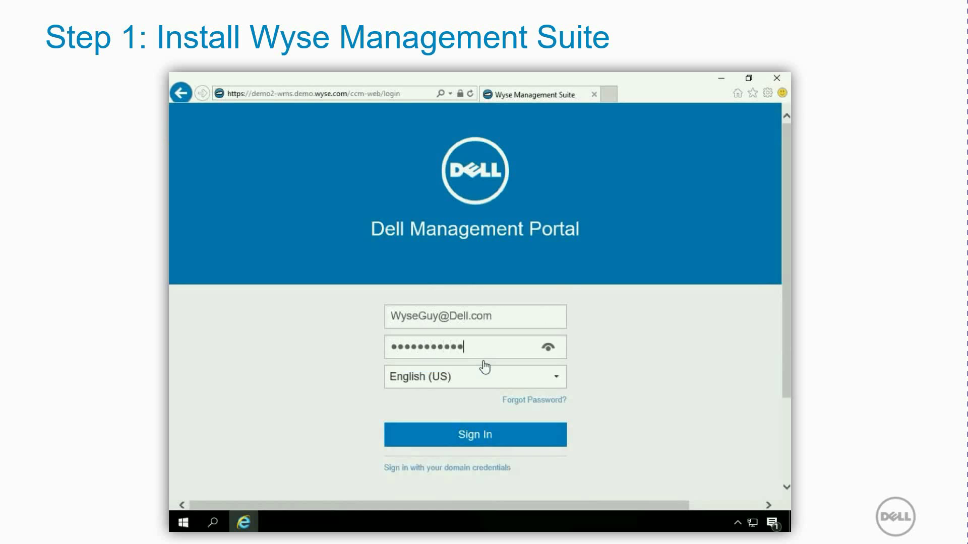
{"action": "left_click", "coordinate": [477, 442]}
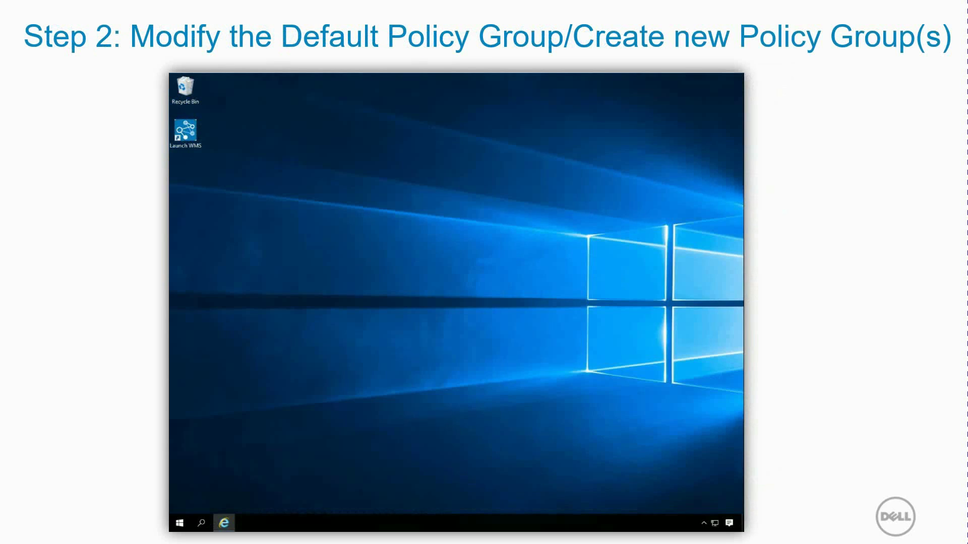
Step: Relaunch WMS from the desktop, sign in, and open Apps & Data > File Repository Inventory
{"action": "double_click", "coordinate": [186, 141]}
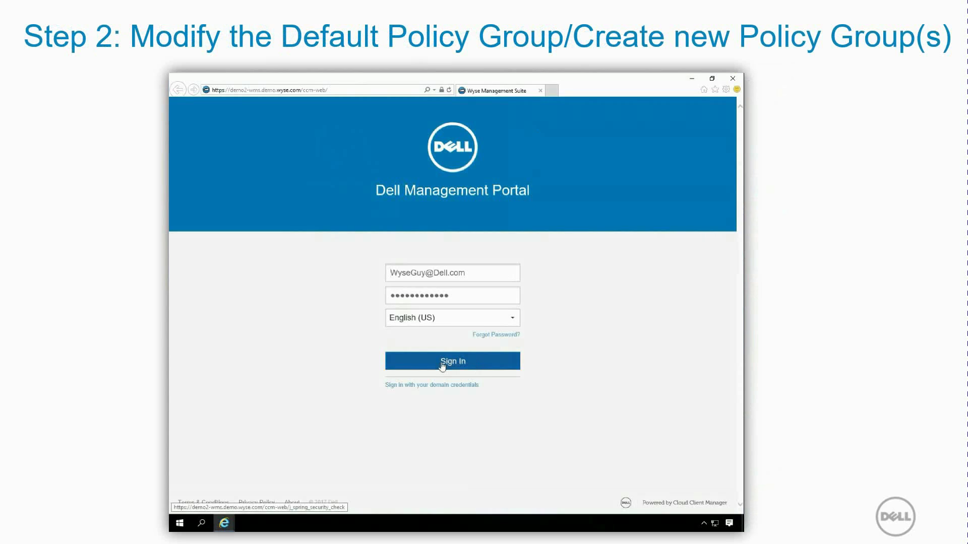
{"action": "left_click", "coordinate": [442, 366]}
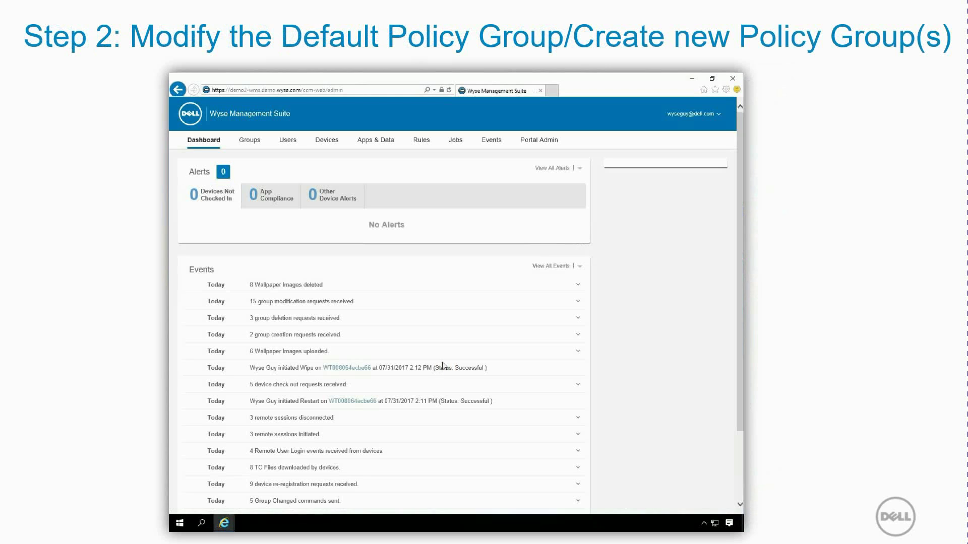
{"action": "left_click", "coordinate": [383, 142]}
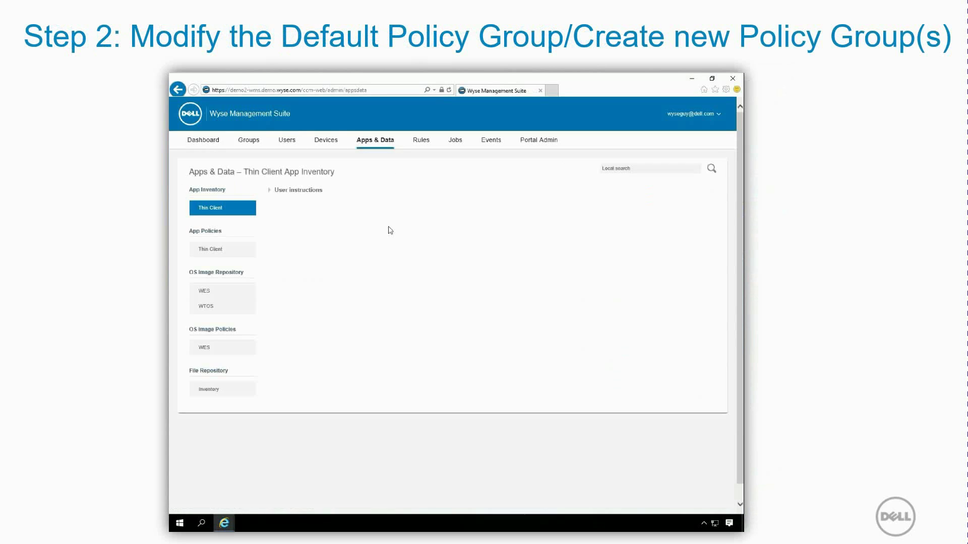
{"action": "left_click", "coordinate": [222, 393]}
Step: Upload the default image as a Wallpaper described 'Default Policy Wallpaper'
{"action": "left_click", "coordinate": [293, 193]}
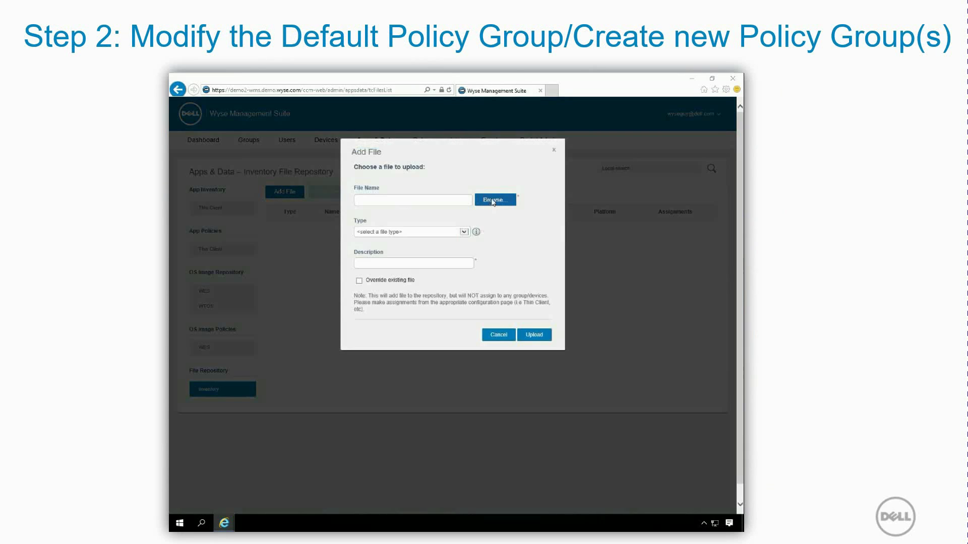
{"action": "left_click", "coordinate": [493, 201]}
{"action": "left_click", "coordinate": [270, 134]}
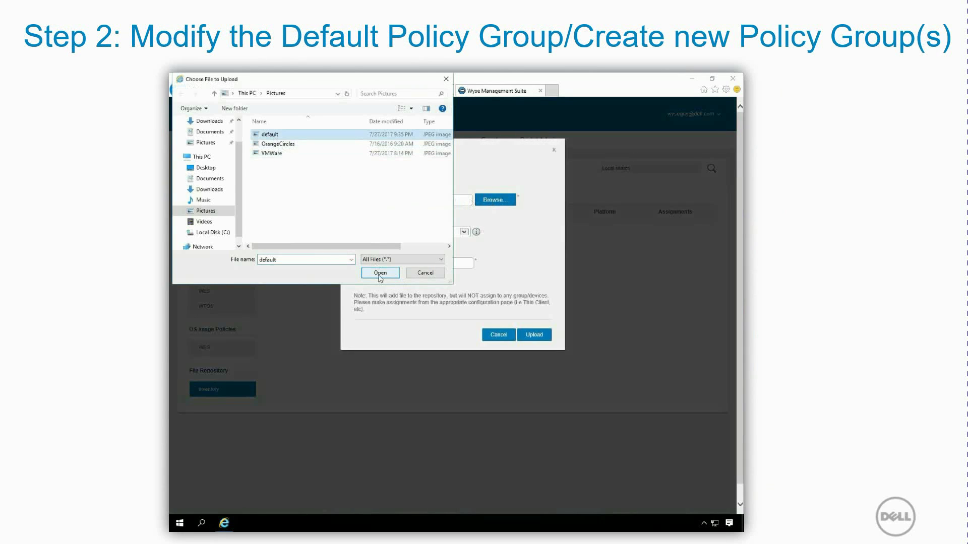
{"action": "left_click", "coordinate": [380, 272]}
{"action": "left_click", "coordinate": [464, 232]}
{"action": "left_click", "coordinate": [393, 244]}
{"action": "left_click", "coordinate": [403, 263]}
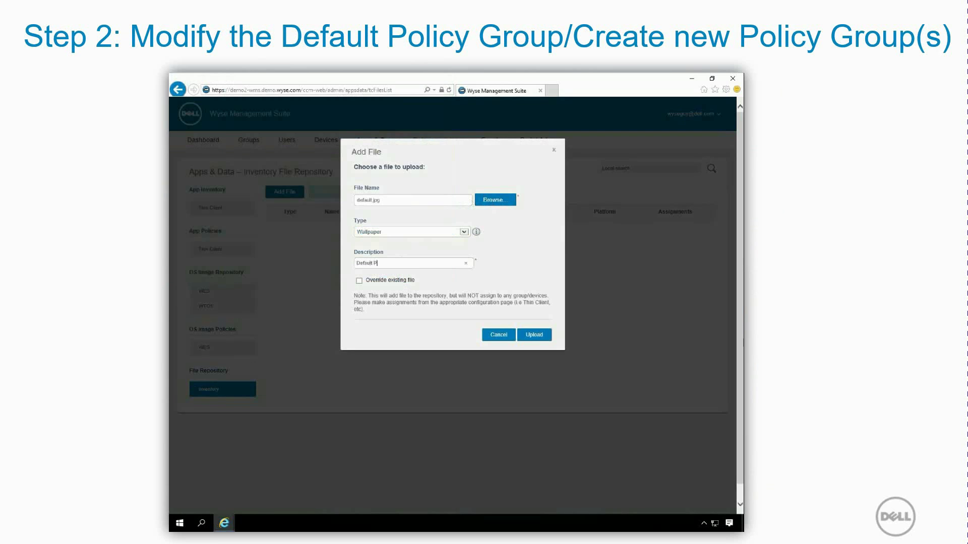
{"action": "type", "text": "Default Policy Wallpaper"}
{"action": "left_click", "coordinate": [534, 336]}
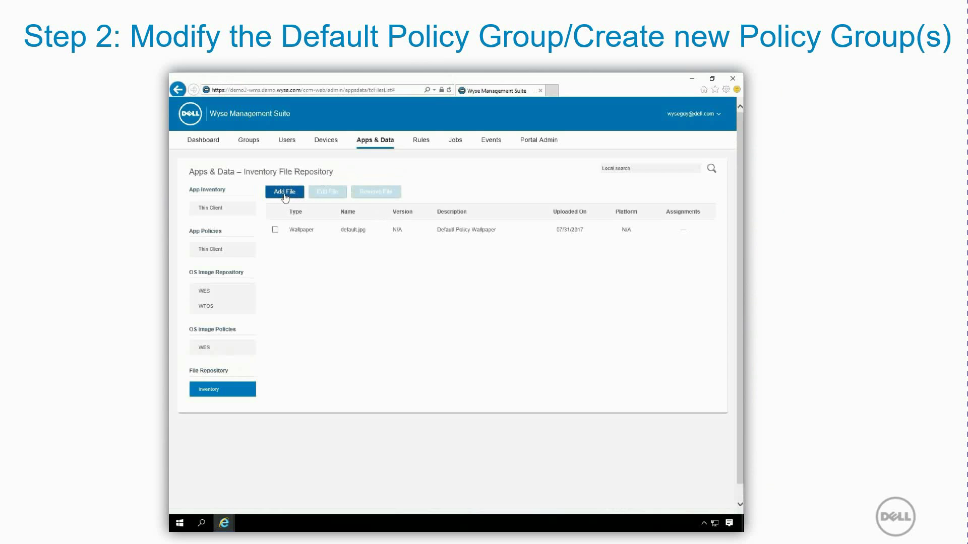
Step: Upload VMWare.jpg to the repository as a Wallpaper with a description
{"action": "left_click", "coordinate": [290, 198]}
{"action": "left_click", "coordinate": [492, 200]}
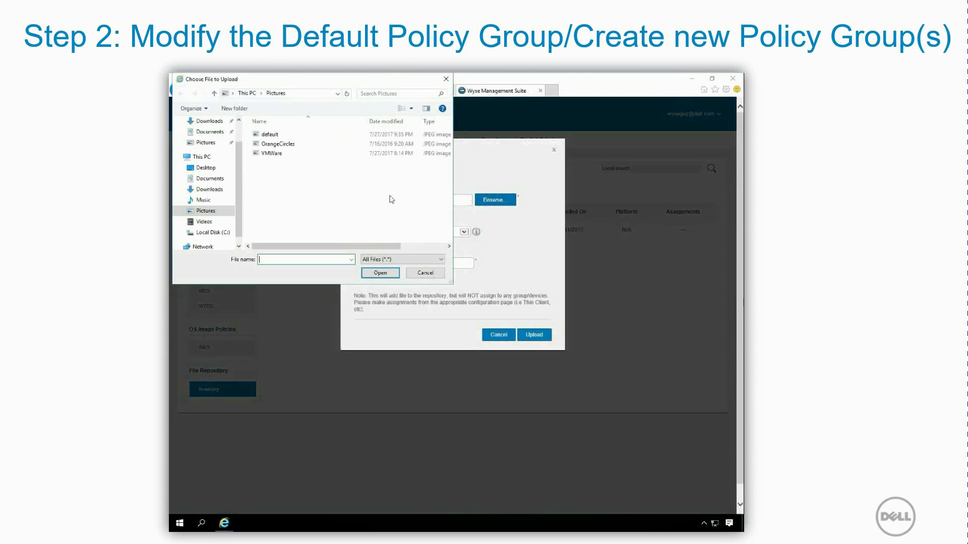
{"action": "left_click", "coordinate": [274, 154]}
{"action": "left_click", "coordinate": [380, 273]}
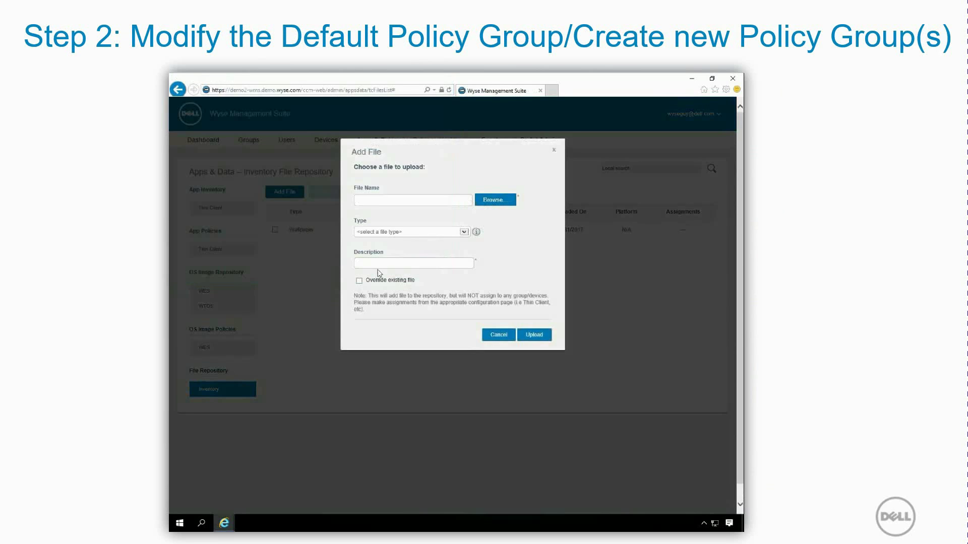
{"action": "left_click", "coordinate": [464, 232]}
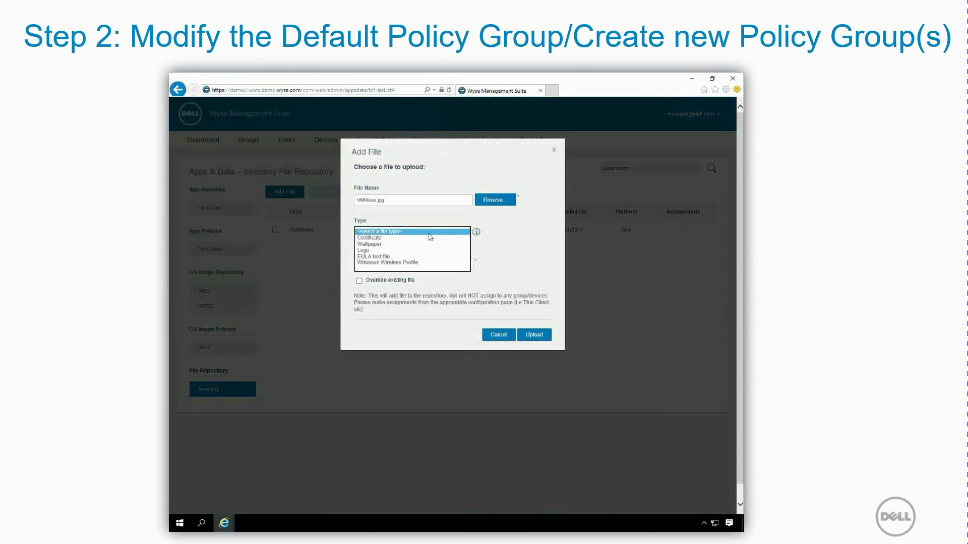
{"action": "left_click", "coordinate": [401, 244]}
{"action": "left_click", "coordinate": [393, 263]}
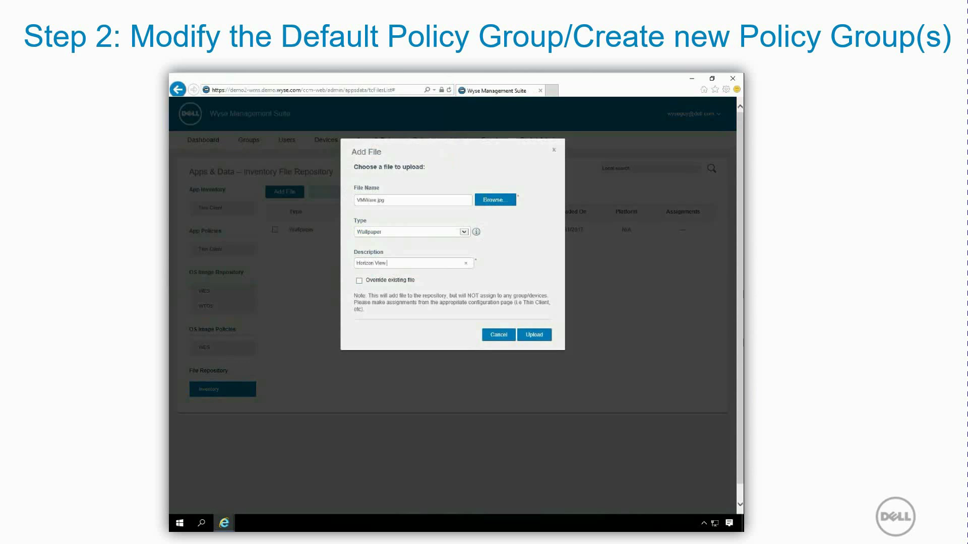
{"action": "left_click", "coordinate": [531, 336]}
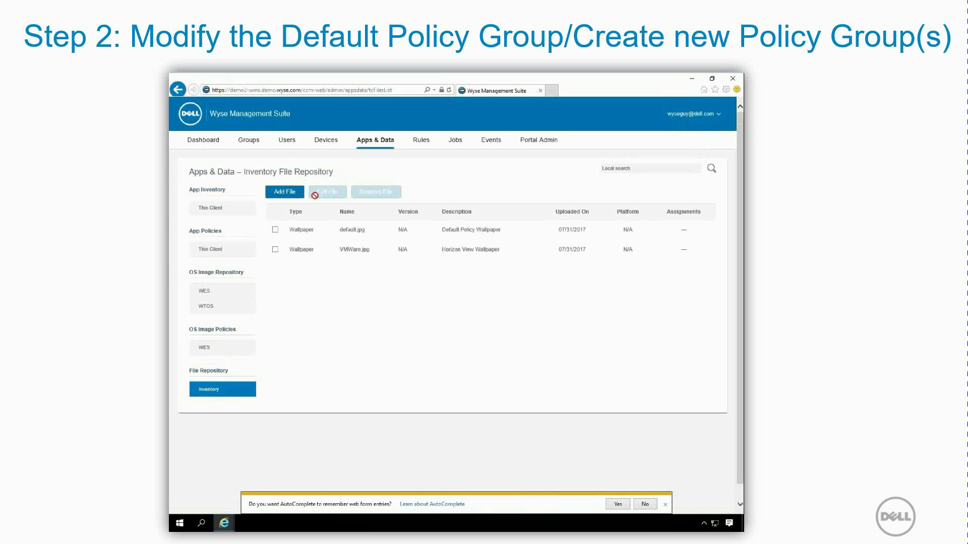
Step: Upload OrangeCircles.jpg to the repository as a Wallpaper with a description
{"action": "left_click", "coordinate": [284, 193]}
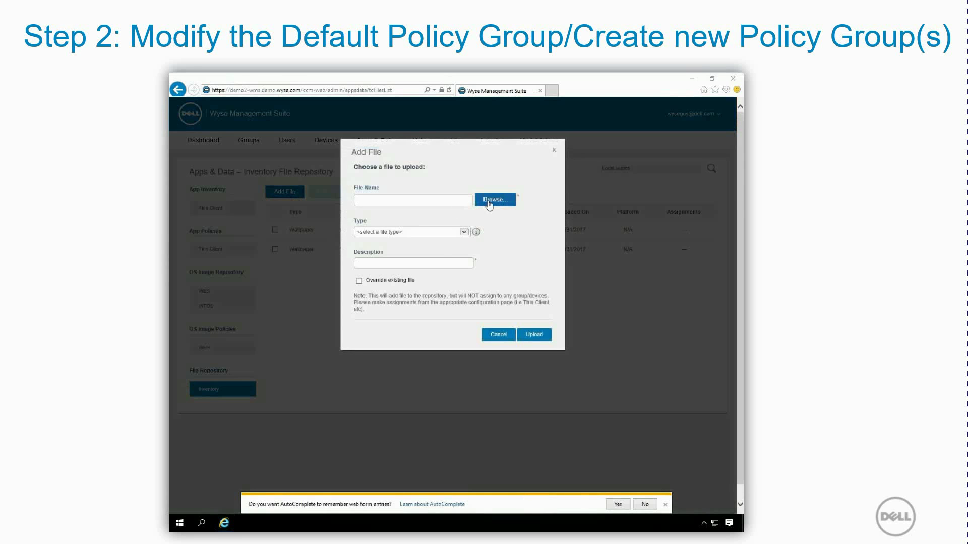
{"action": "left_click", "coordinate": [488, 201]}
{"action": "left_click", "coordinate": [282, 144]}
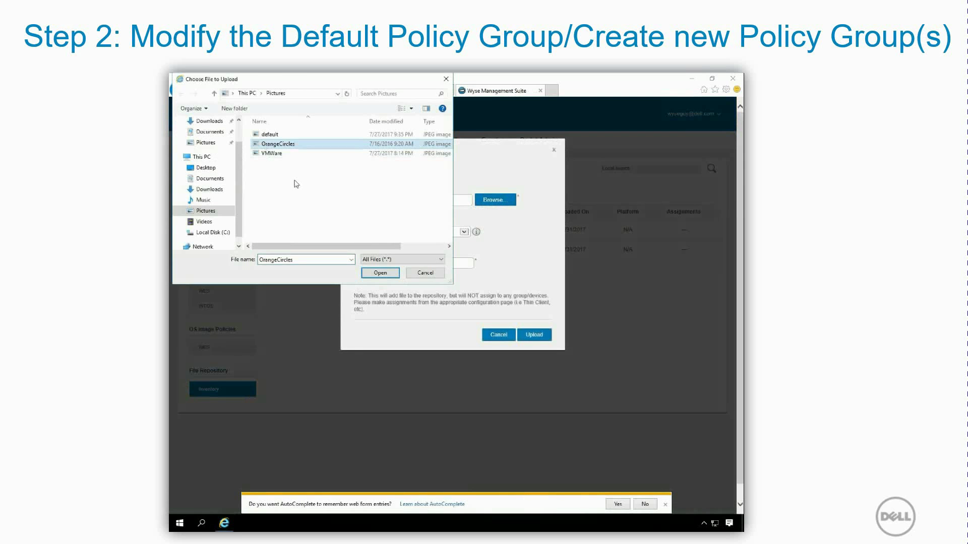
{"action": "left_click", "coordinate": [380, 276]}
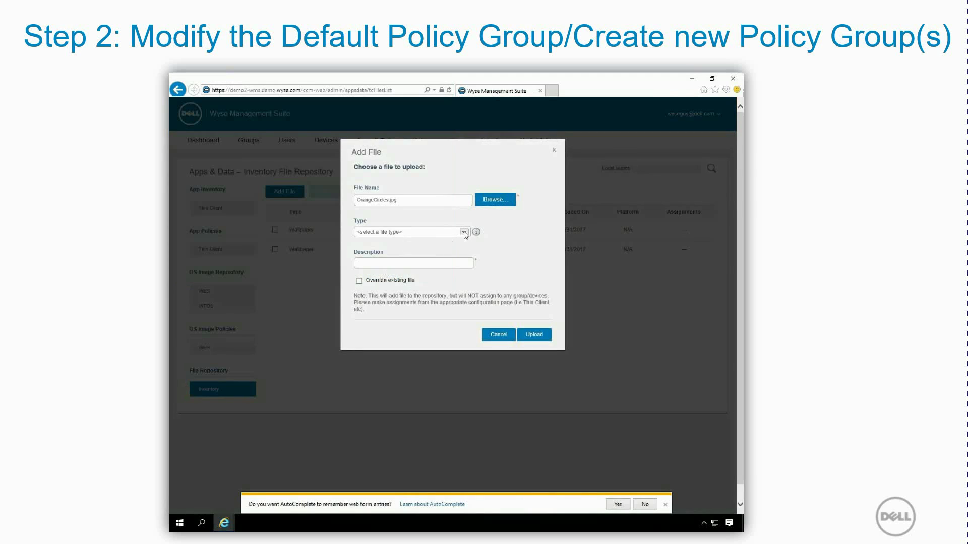
{"action": "left_click", "coordinate": [464, 233]}
{"action": "left_click", "coordinate": [453, 242]}
{"action": "left_click", "coordinate": [356, 262]}
{"action": "left_click", "coordinate": [533, 335]}
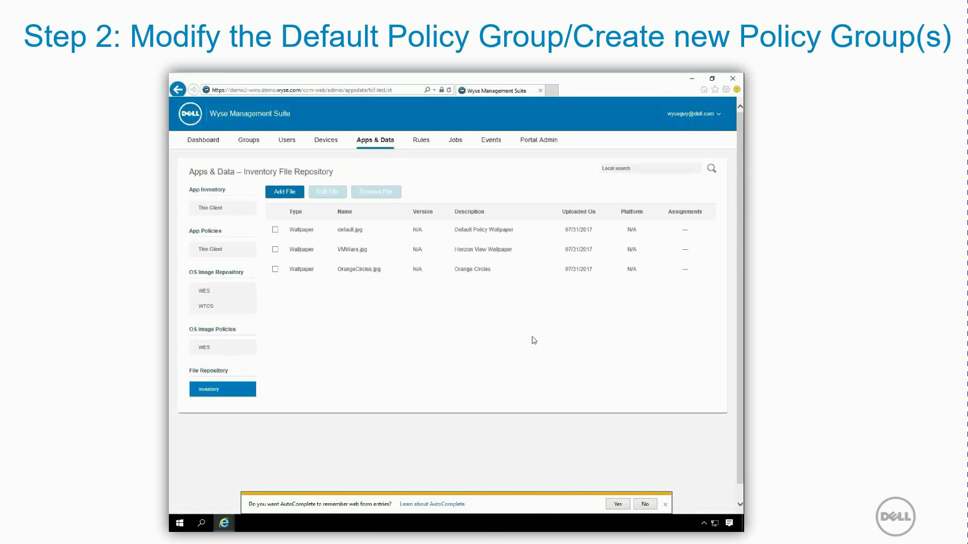
{"action": "left_click", "coordinate": [252, 143]}
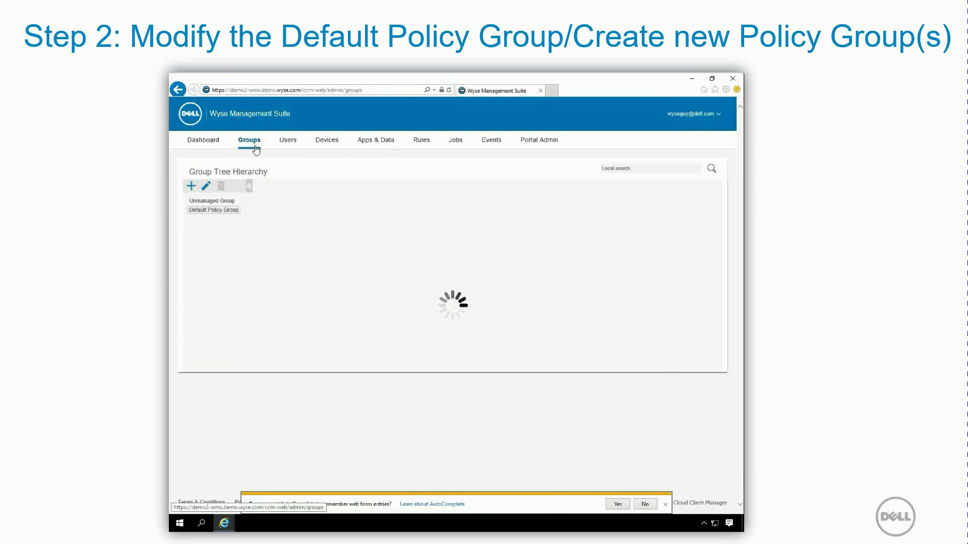
Step: Save the Default Policy Group token as defaultgroup and open its ThinOS policy editor
{"action": "left_click", "coordinate": [206, 188]}
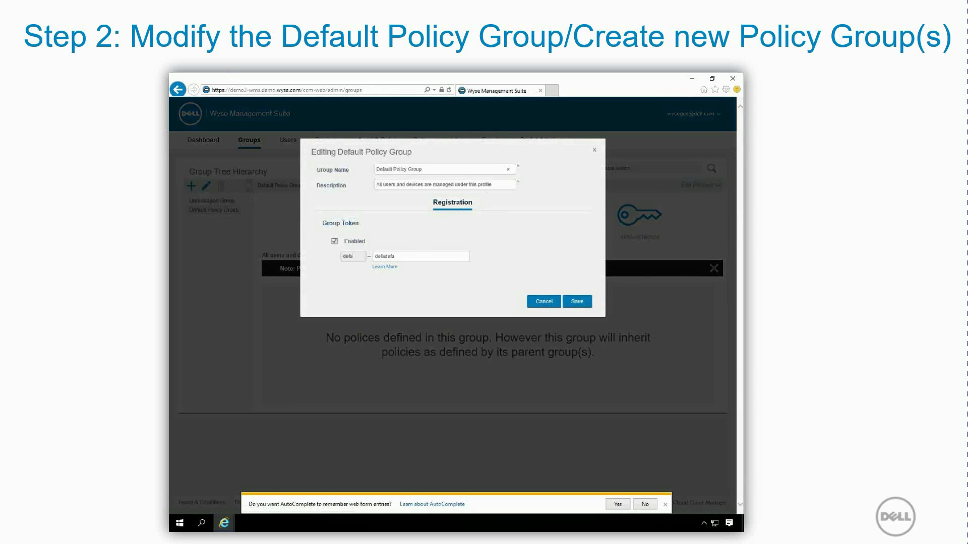
{"action": "key", "text": "BackSpace"}
{"action": "key", "text": "BackSpace"}
{"action": "key", "text": "BackSpace"}
{"action": "type", "text": "aultg"}
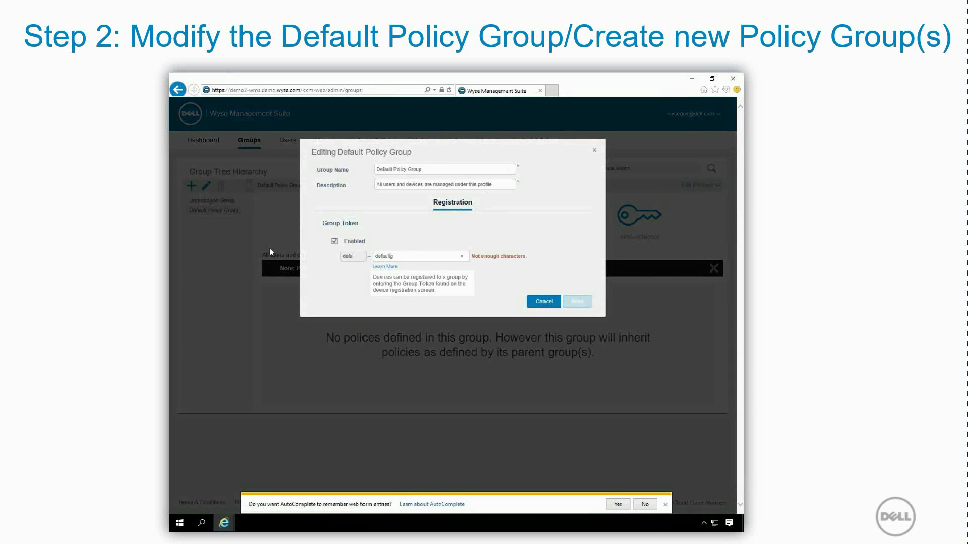
{"action": "type", "text": "roup"}
{"action": "left_click", "coordinate": [576, 303]}
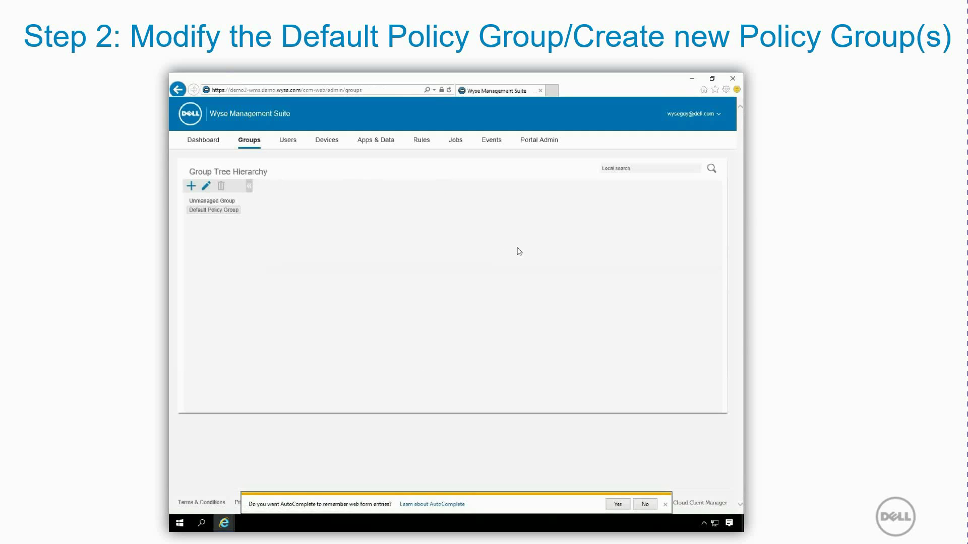
{"action": "left_click", "coordinate": [702, 187]}
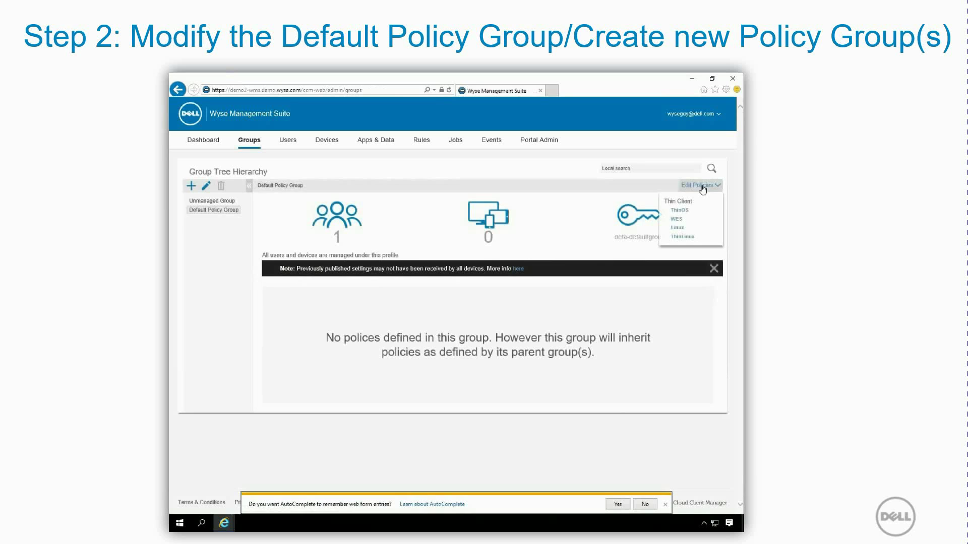
{"action": "left_click", "coordinate": [684, 215]}
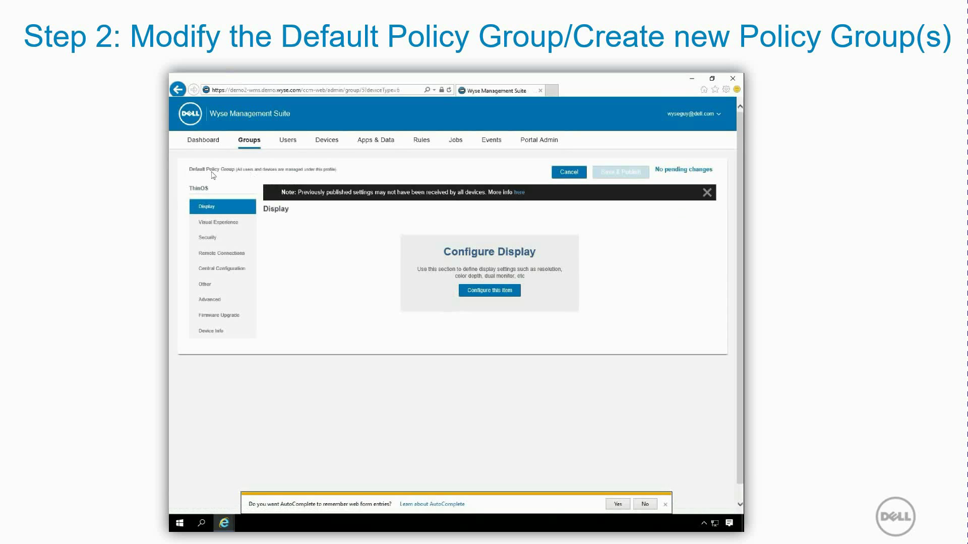
Step: Configure Visual Experience with Classic Desktop and a default.jpg wallpaper in Stretch layout
{"action": "left_click", "coordinate": [227, 222]}
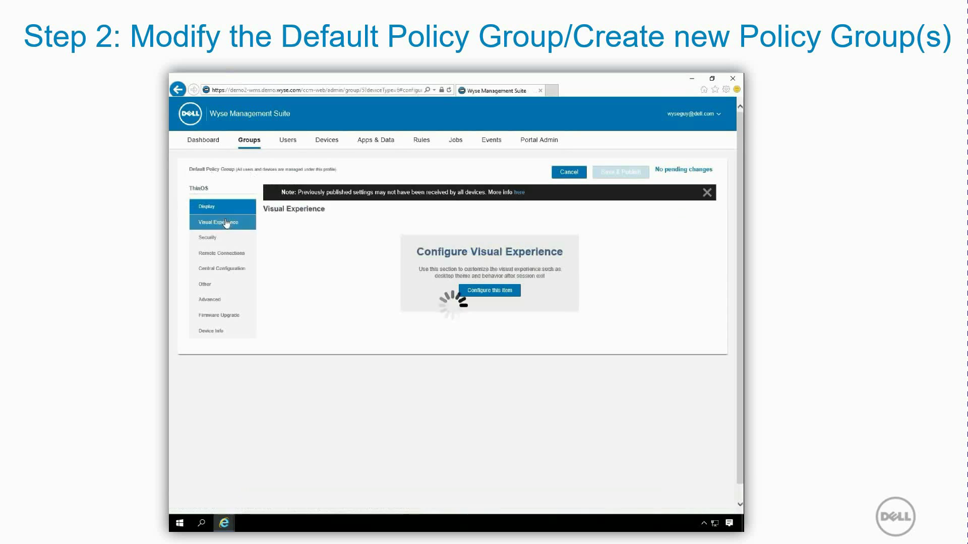
{"action": "left_click", "coordinate": [491, 294]}
{"action": "left_click", "coordinate": [554, 260]}
{"action": "left_click", "coordinate": [529, 251]}
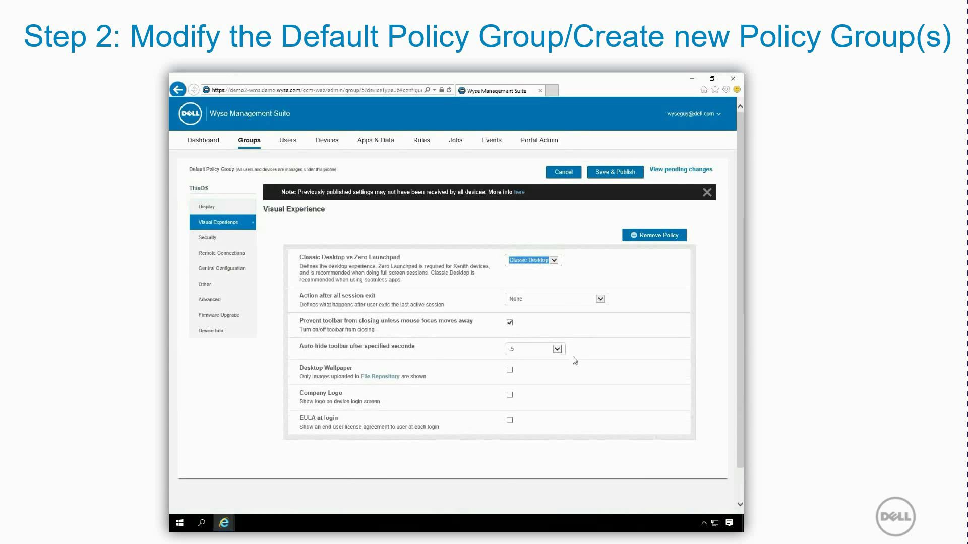
{"action": "left_click", "coordinate": [509, 370]}
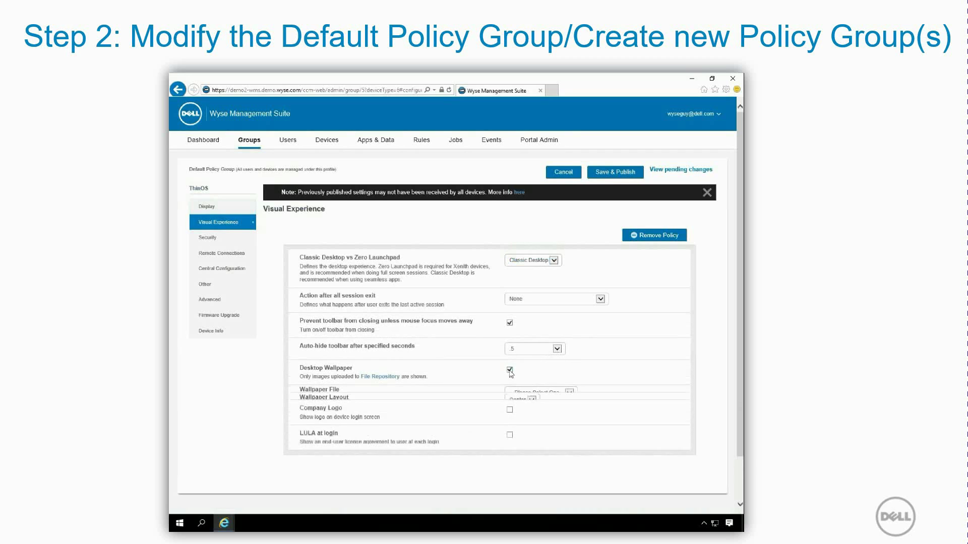
{"action": "left_click", "coordinate": [554, 398]}
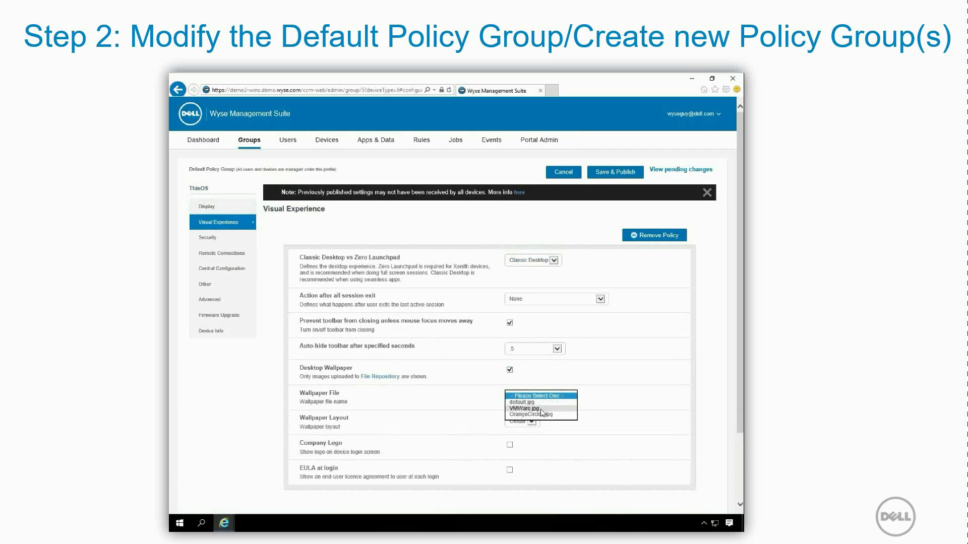
{"action": "left_click", "coordinate": [535, 402]}
{"action": "left_click", "coordinate": [533, 420]}
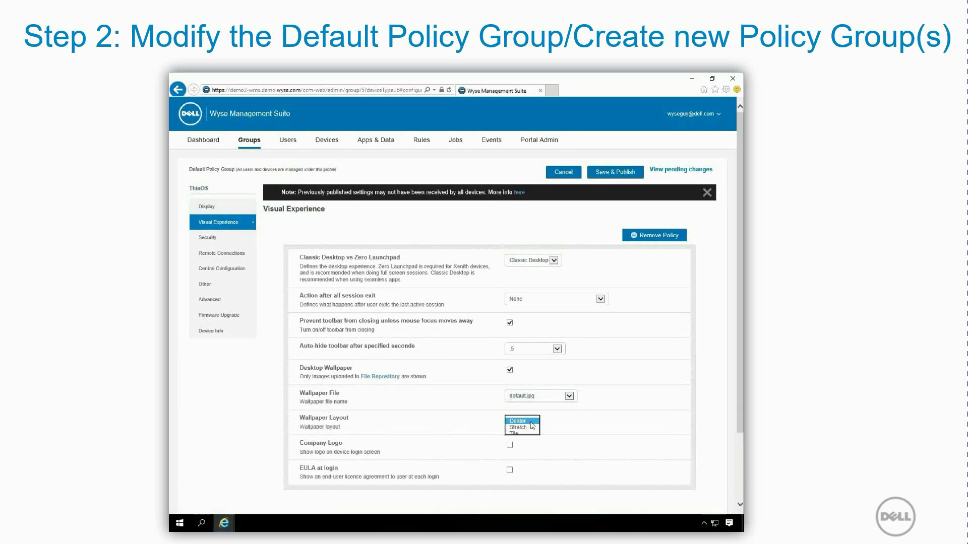
{"action": "left_click", "coordinate": [528, 430]}
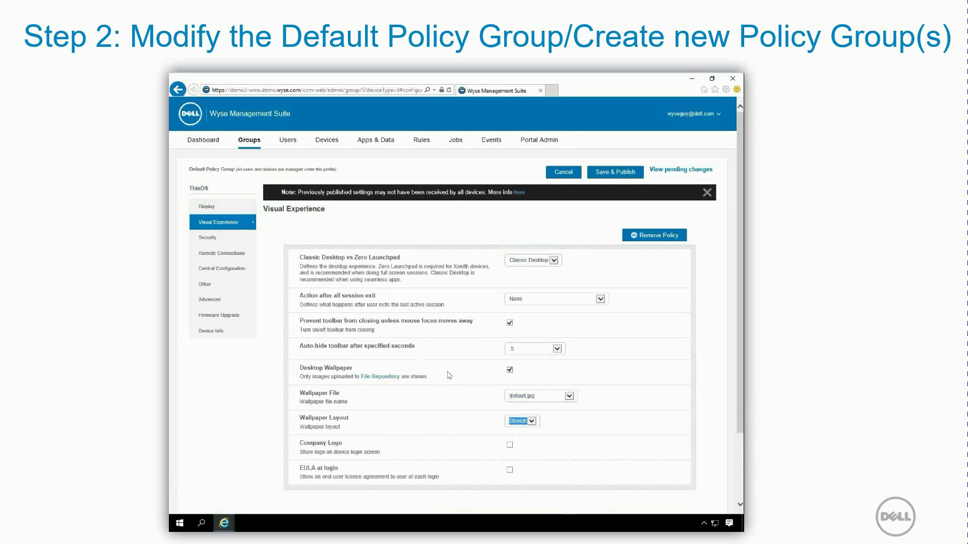
{"action": "left_click", "coordinate": [206, 239]}
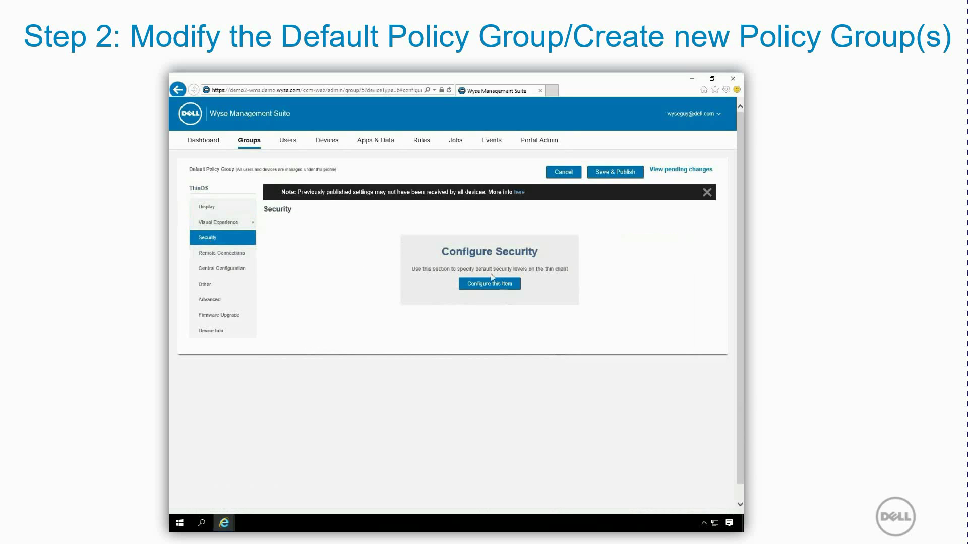
Step: Set the ThinOS Security privilege level to None and enable Admin Mode
{"action": "left_click", "coordinate": [508, 284]}
{"action": "left_click", "coordinate": [528, 261]}
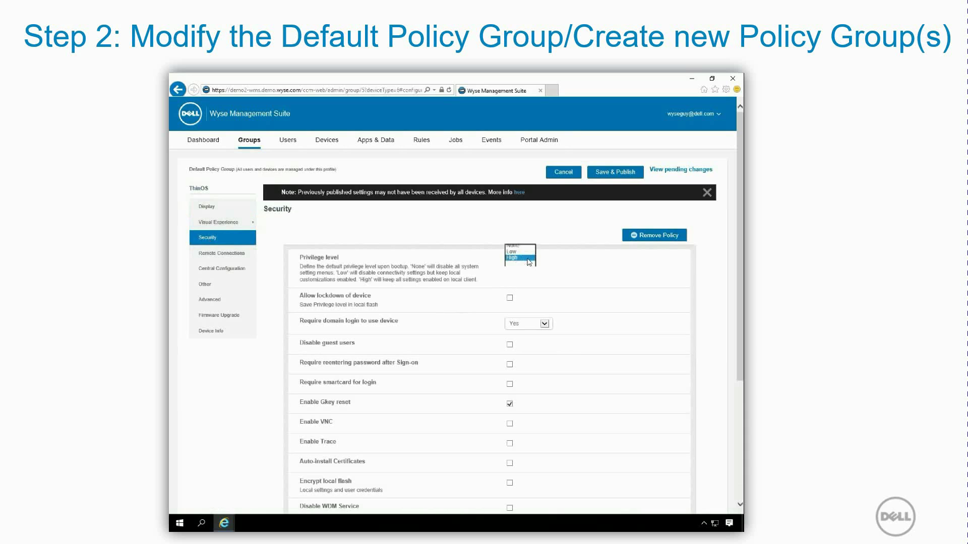
{"action": "left_click", "coordinate": [516, 248]}
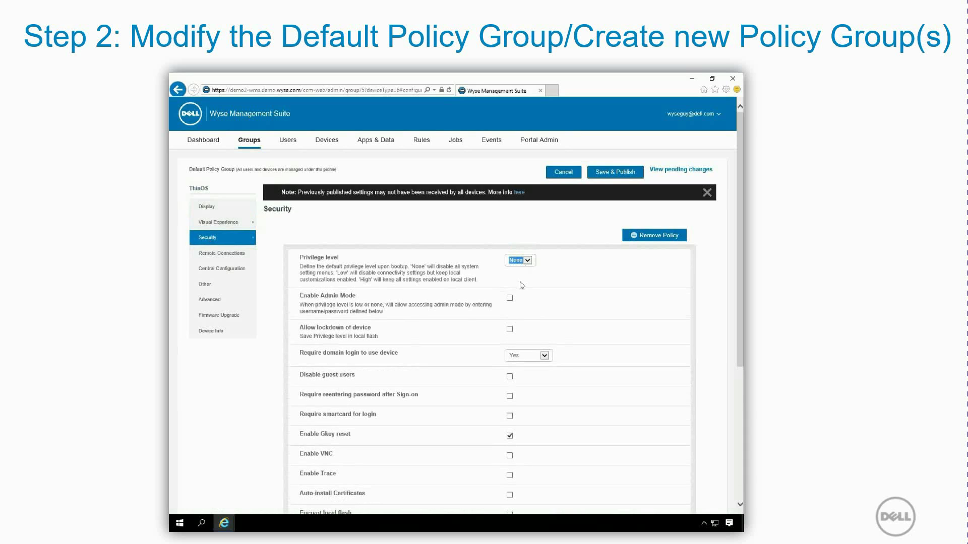
{"action": "left_click", "coordinate": [510, 298]}
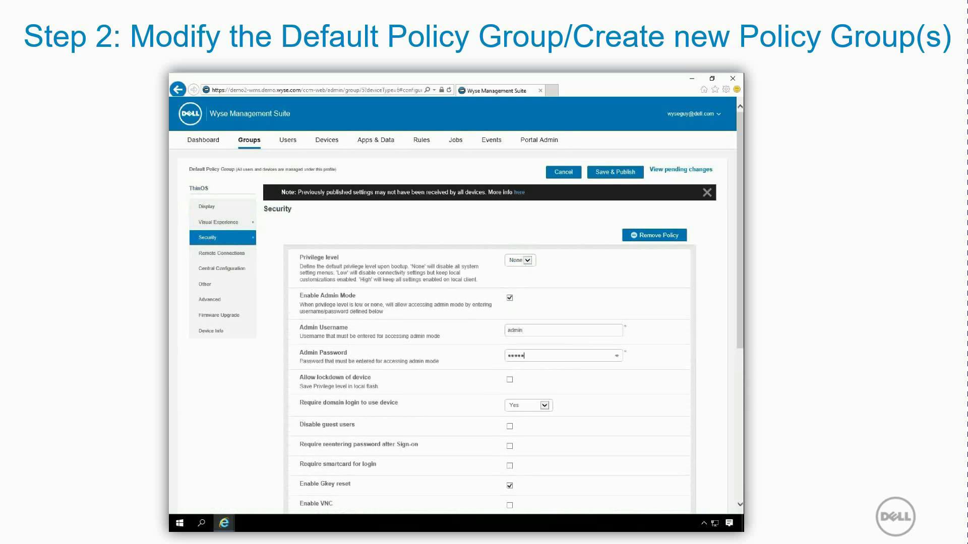
{"action": "left_click", "coordinate": [232, 259]}
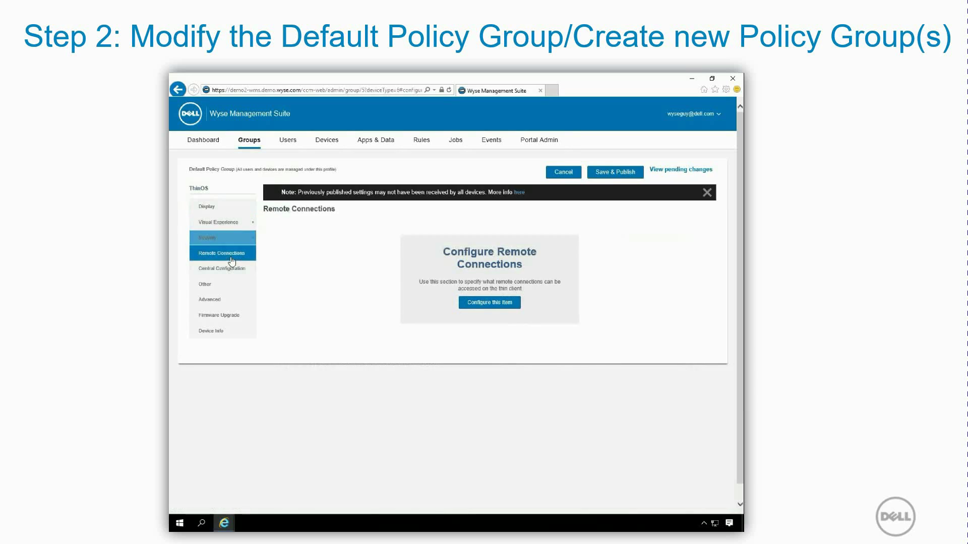
Step: Check the Remote Connections broker list, leaving it unchanged
{"action": "left_click", "coordinate": [494, 305]}
{"action": "left_click", "coordinate": [549, 276]}
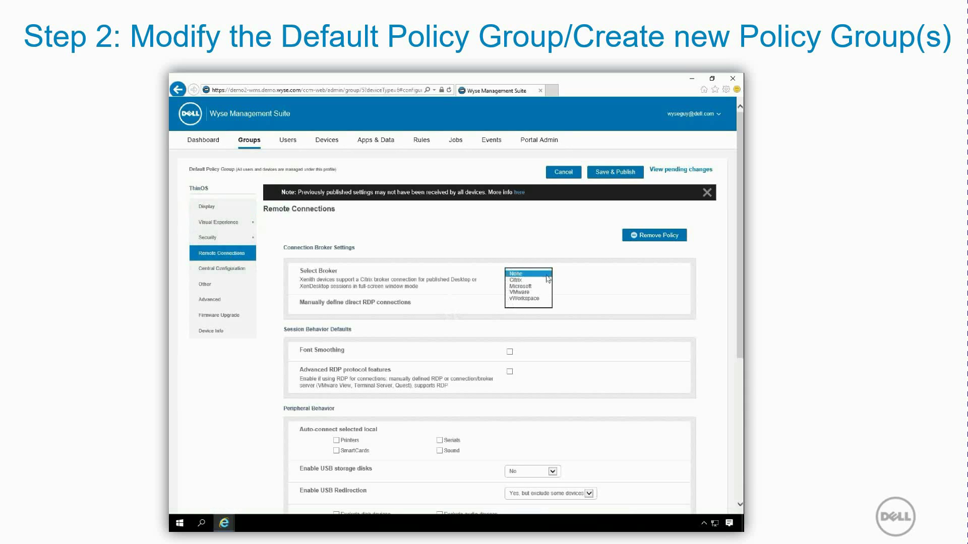
{"action": "left_click", "coordinate": [527, 274]}
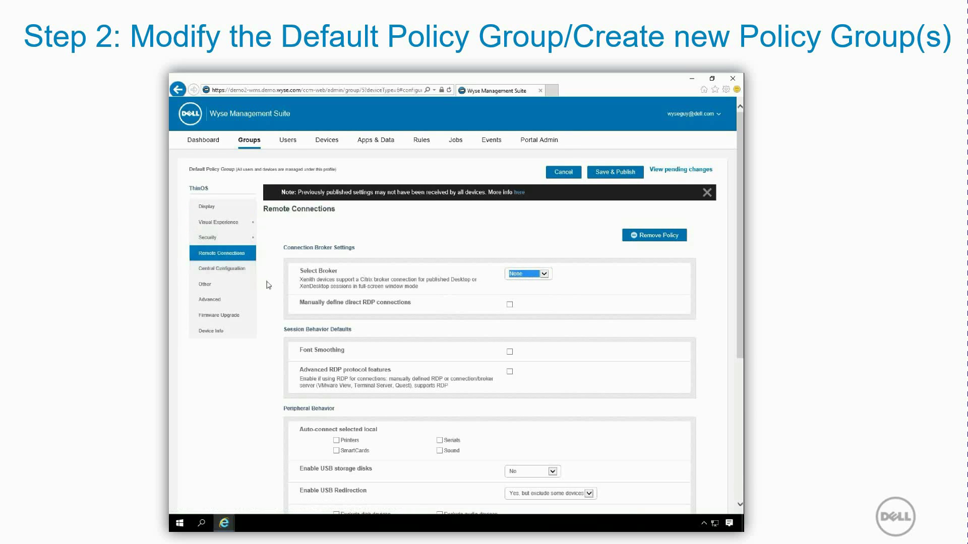
Step: Add the Advanced No Global Ini policy and Save & Publish the Default Policy Group
{"action": "left_click", "coordinate": [233, 303]}
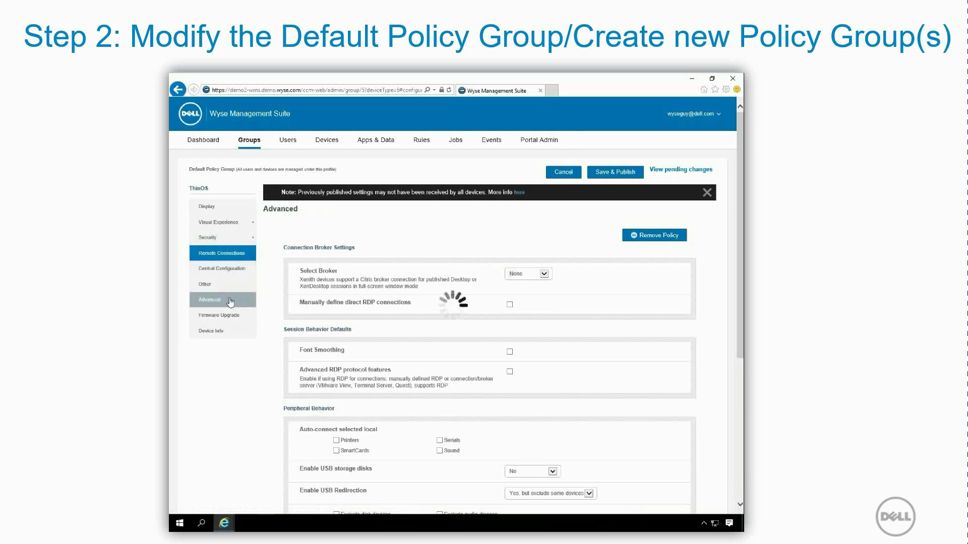
{"action": "left_click", "coordinate": [488, 298]}
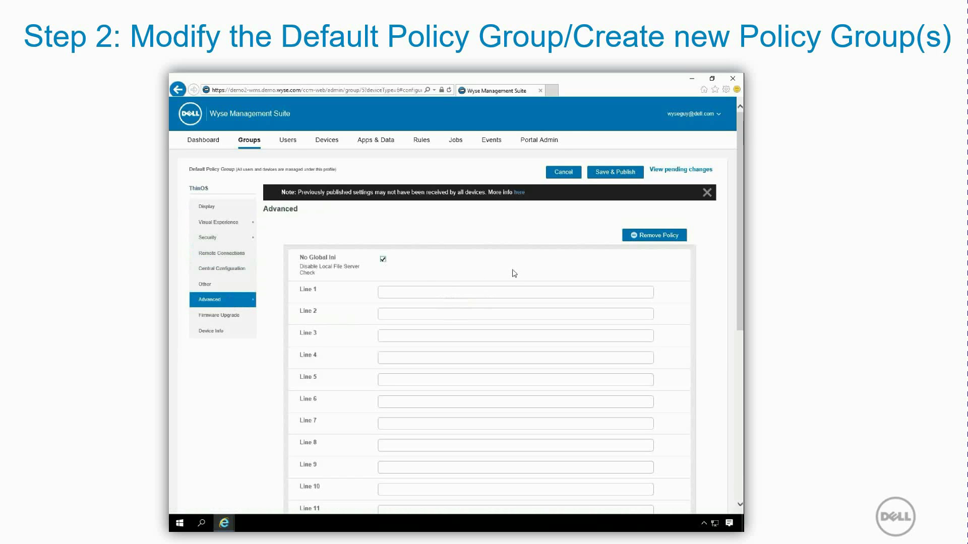
{"action": "left_click", "coordinate": [609, 178]}
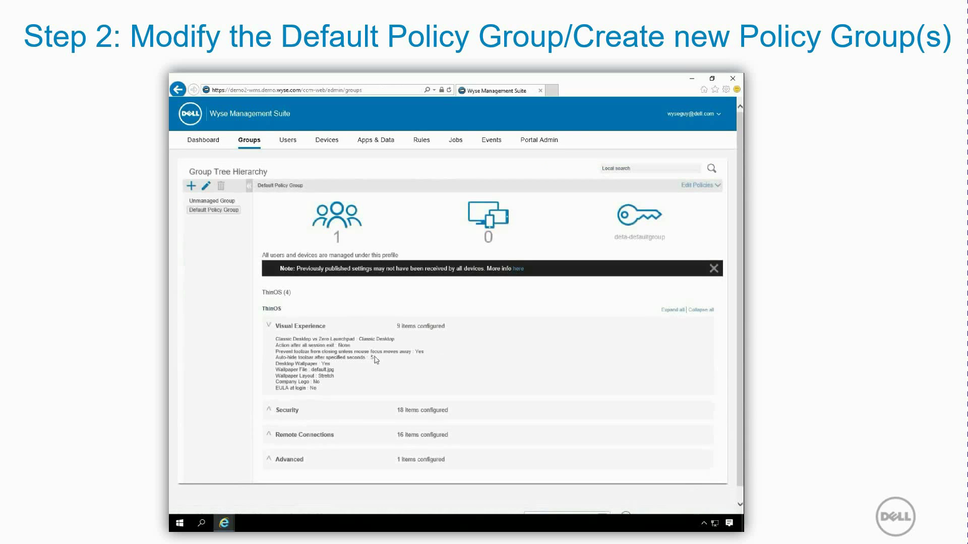
{"action": "left_click", "coordinate": [270, 412]}
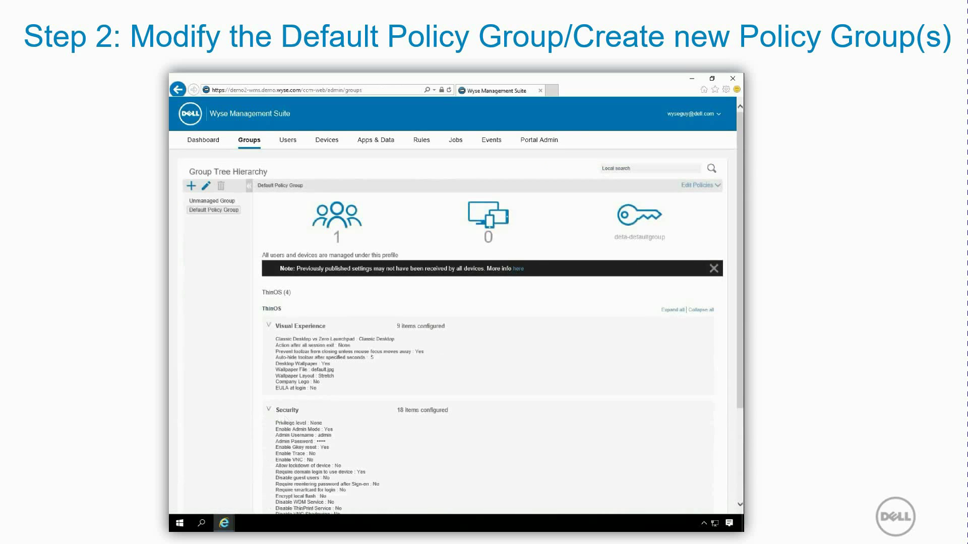
{"action": "scroll", "coordinate": [353, 436], "scroll_direction": "down", "scroll_amount": 3}
{"action": "left_click", "coordinate": [271, 422]}
{"action": "scroll", "coordinate": [353, 444], "scroll_direction": "down", "scroll_amount": 1}
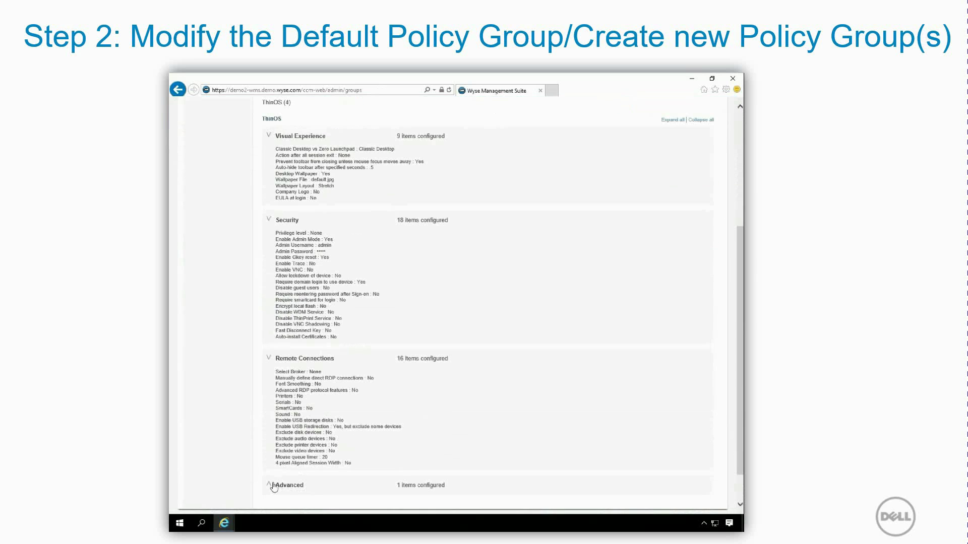
{"action": "scroll", "coordinate": [351, 483], "scroll_direction": "down", "scroll_amount": 1}
{"action": "scroll", "coordinate": [350, 483], "scroll_direction": "up", "scroll_amount": 4}
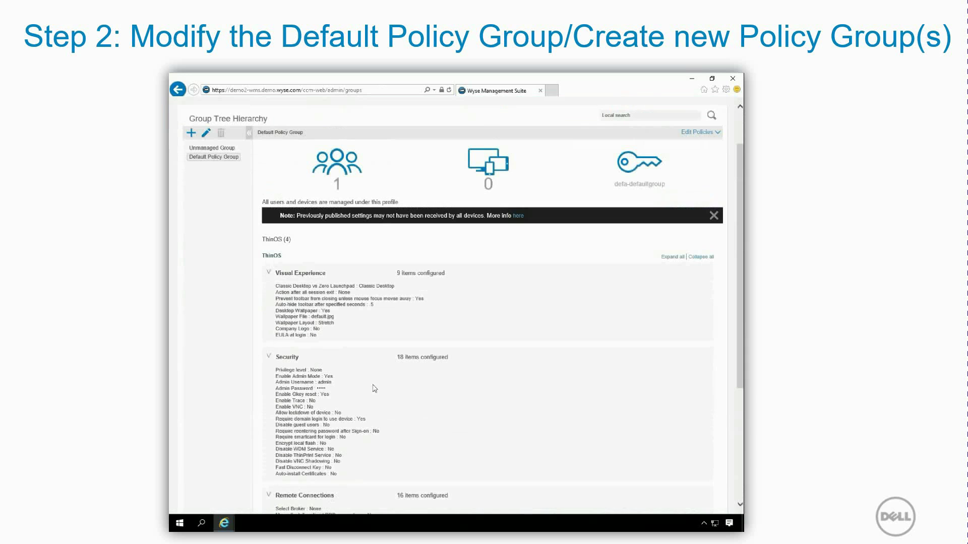
{"action": "left_click", "coordinate": [213, 161]}
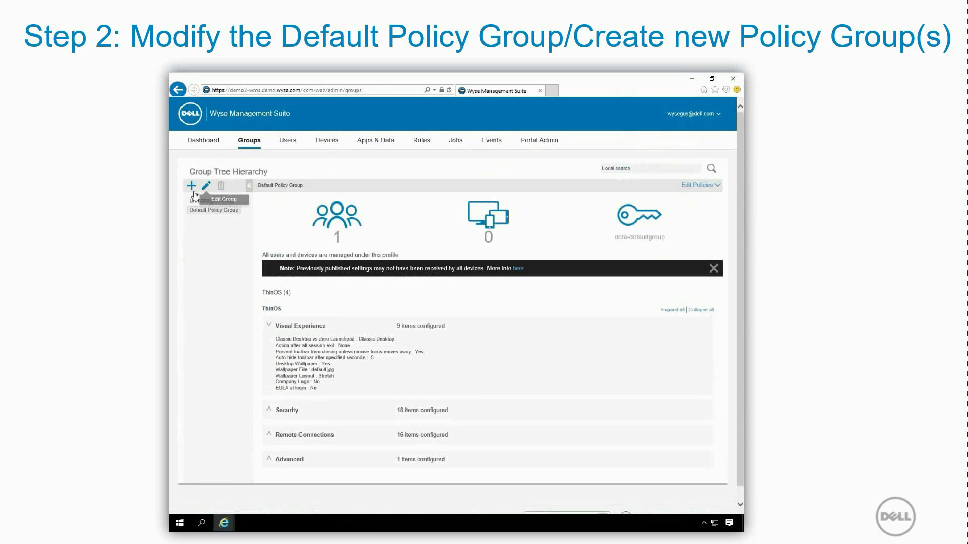
Step: Add group HorizonView described 'Setup TC to user View Broker' with enabled token HorizonView
{"action": "left_click", "coordinate": [191, 188]}
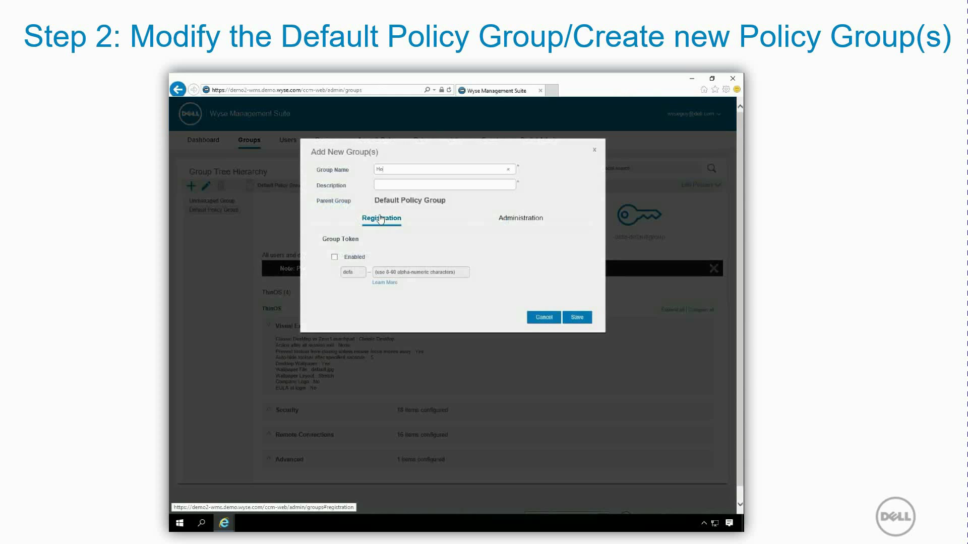
{"action": "key", "text": "Tab"}
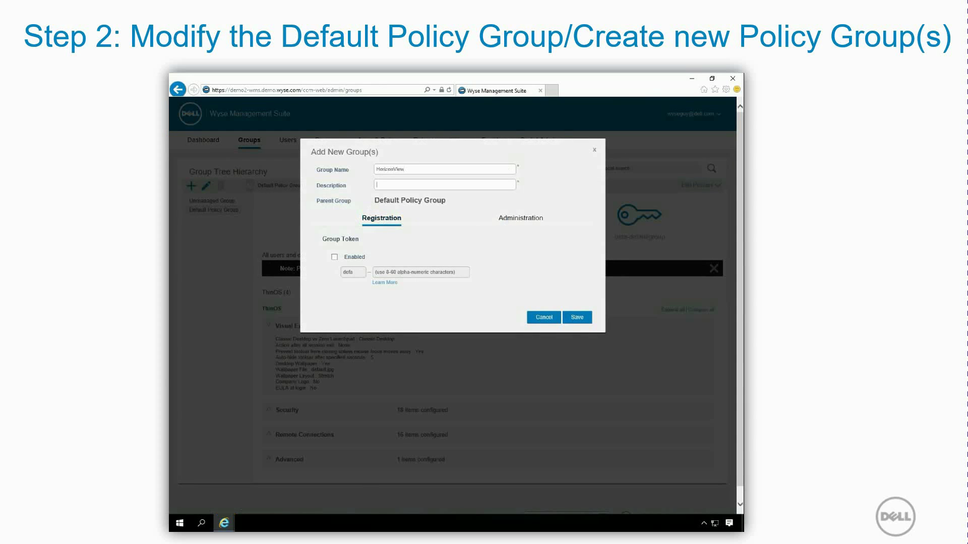
{"action": "type", "text": "Setup TC to user View Broker"}
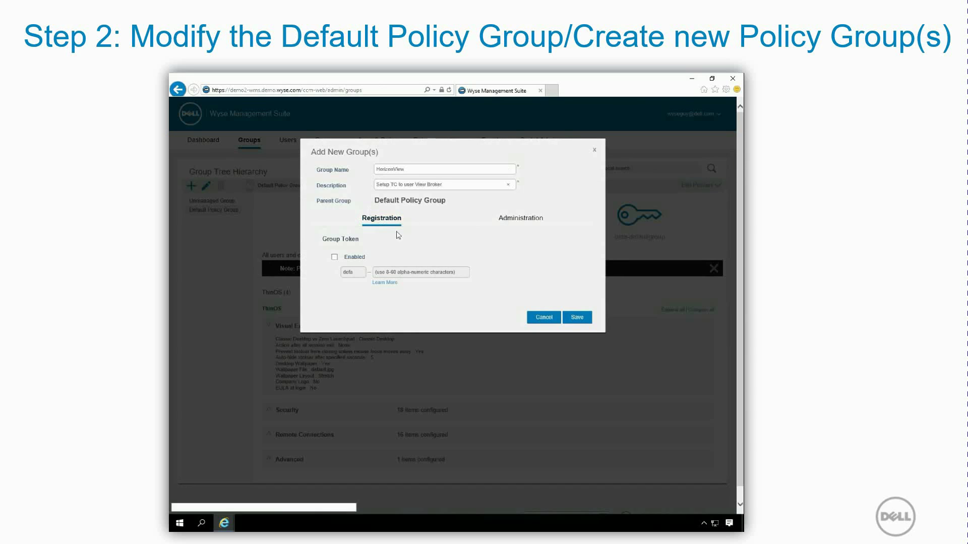
{"action": "left_click", "coordinate": [338, 260]}
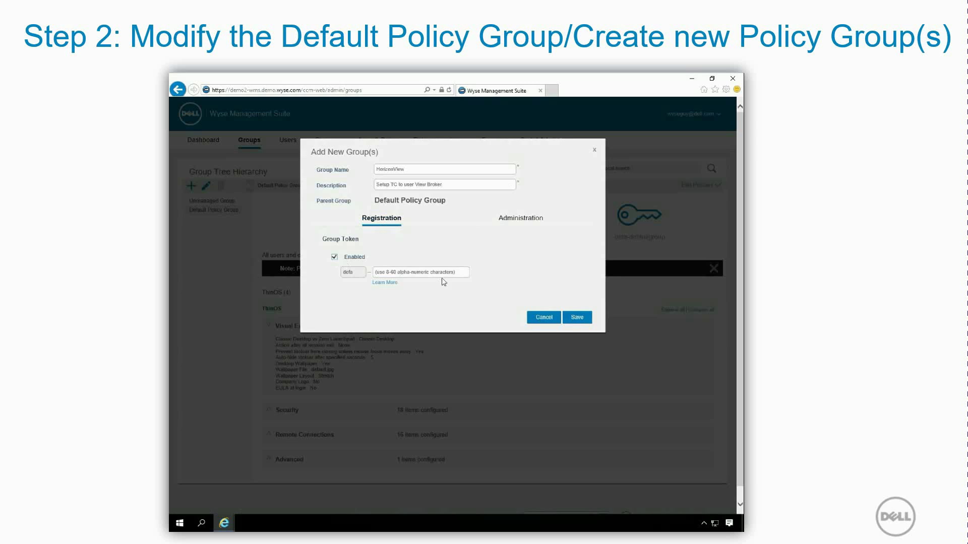
{"action": "left_click", "coordinate": [375, 272]}
{"action": "type", "text": "HorizonView"}
{"action": "left_click", "coordinate": [578, 319]}
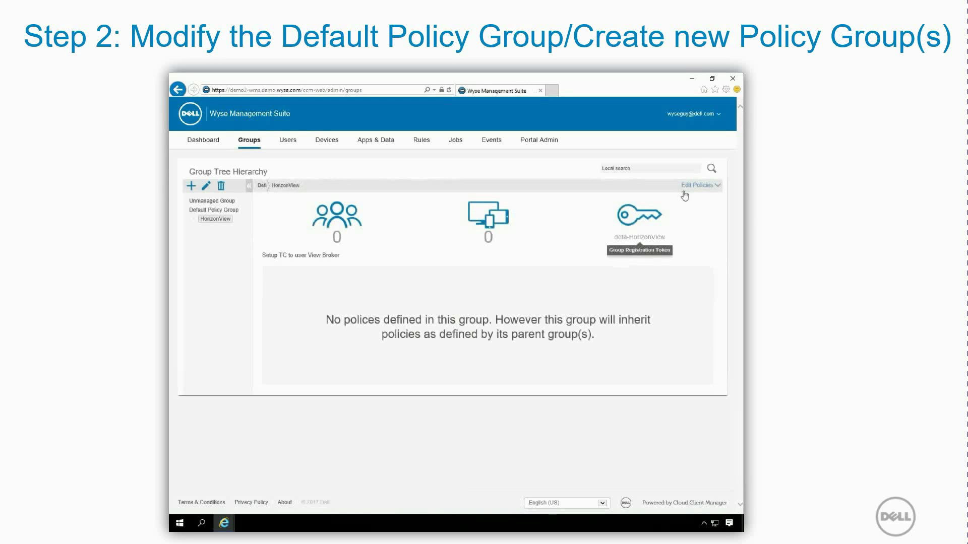
Step: Set the HorizonView ThinOS Visual Experience wallpaper file to VMWare.jpg
{"action": "left_click", "coordinate": [695, 185]}
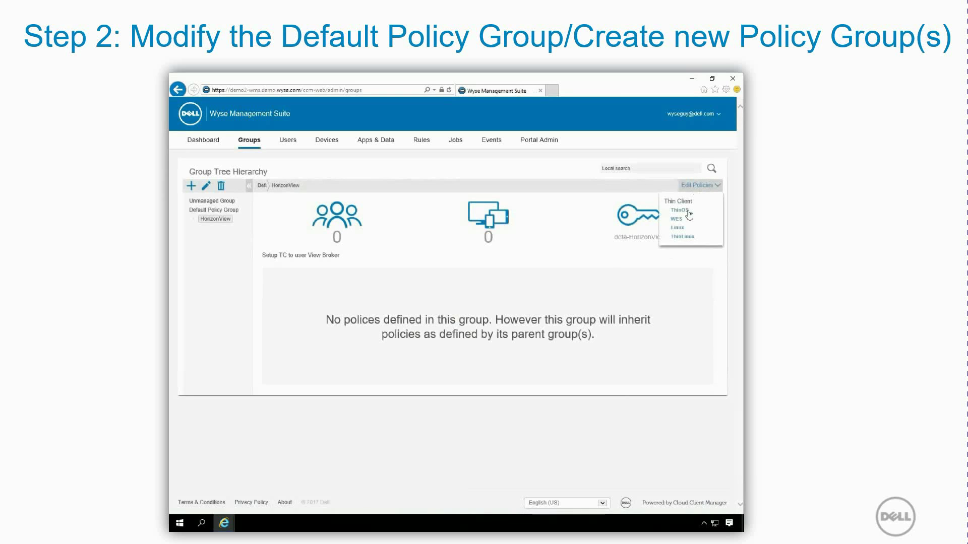
{"action": "left_click", "coordinate": [689, 215]}
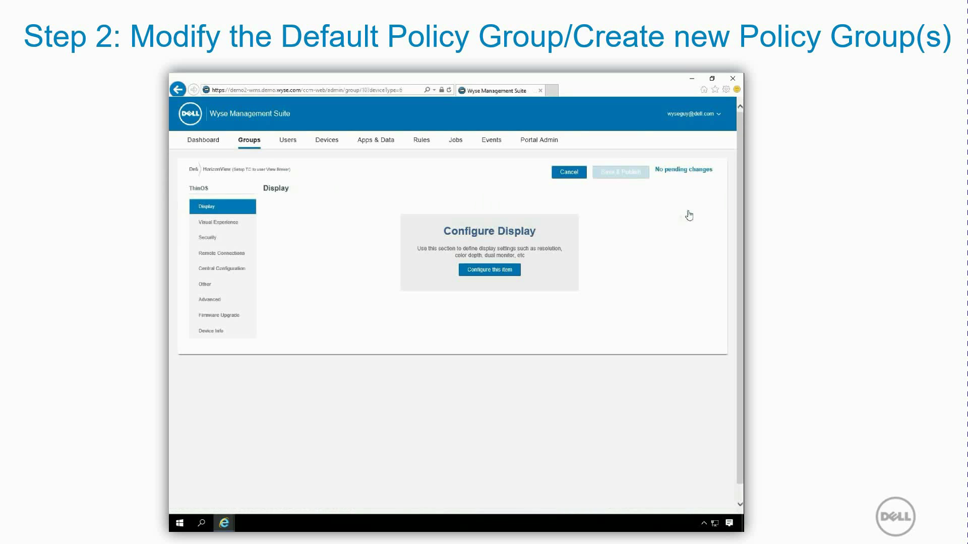
{"action": "left_click", "coordinate": [227, 221]}
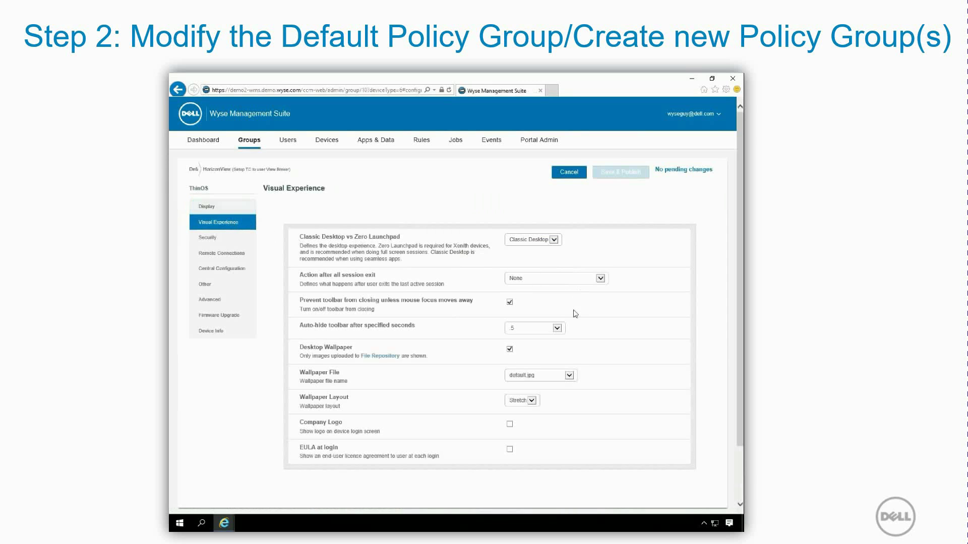
{"action": "left_click", "coordinate": [569, 375]}
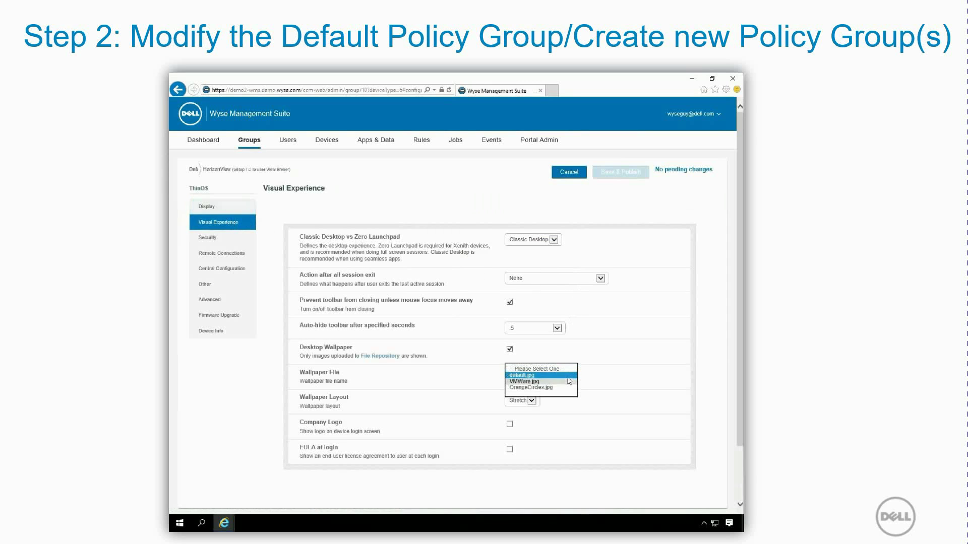
{"action": "left_click", "coordinate": [536, 382]}
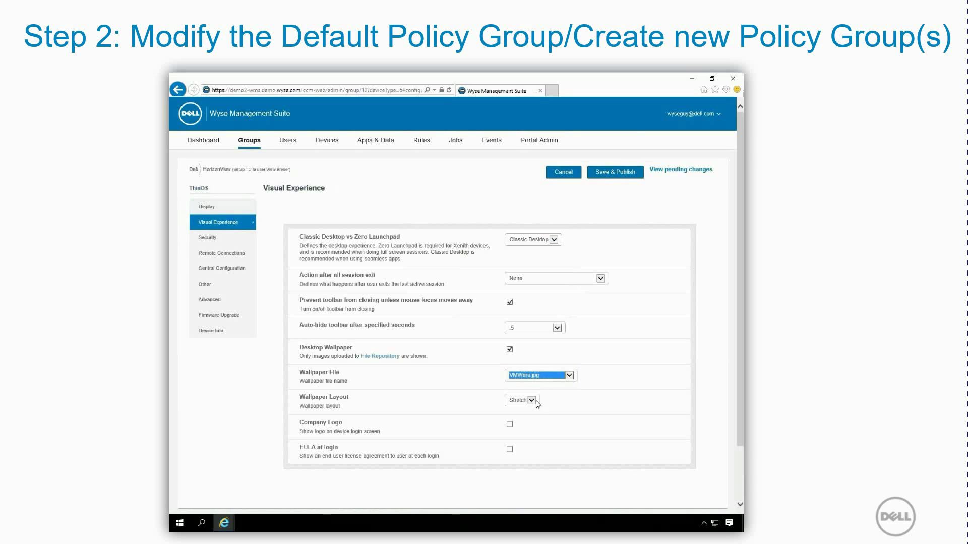
{"action": "left_click", "coordinate": [234, 257]}
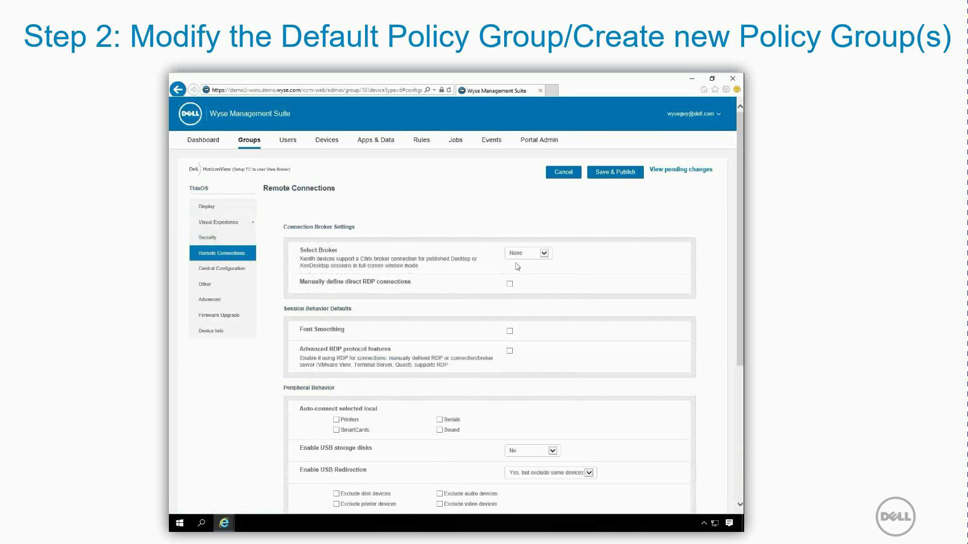
{"action": "left_click", "coordinate": [544, 254]}
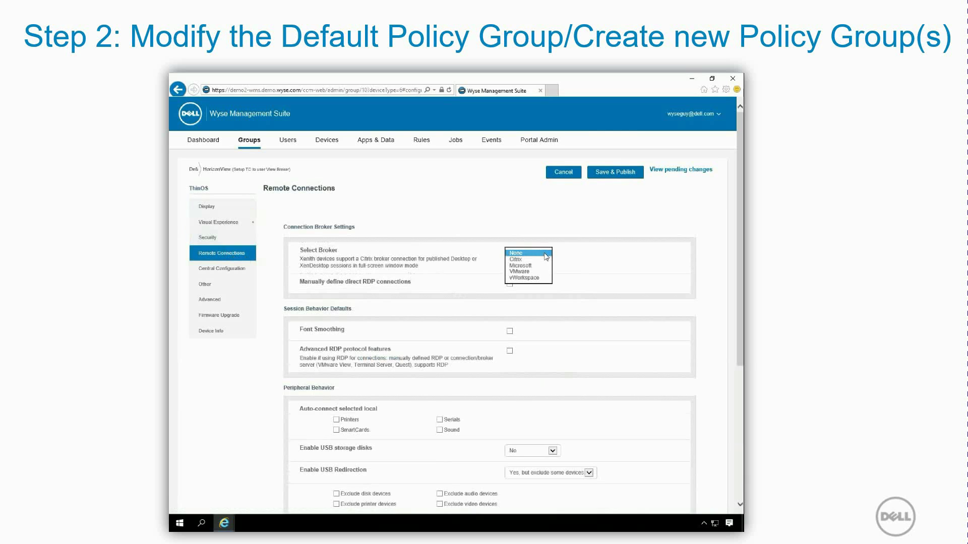
{"action": "left_click", "coordinate": [523, 271]}
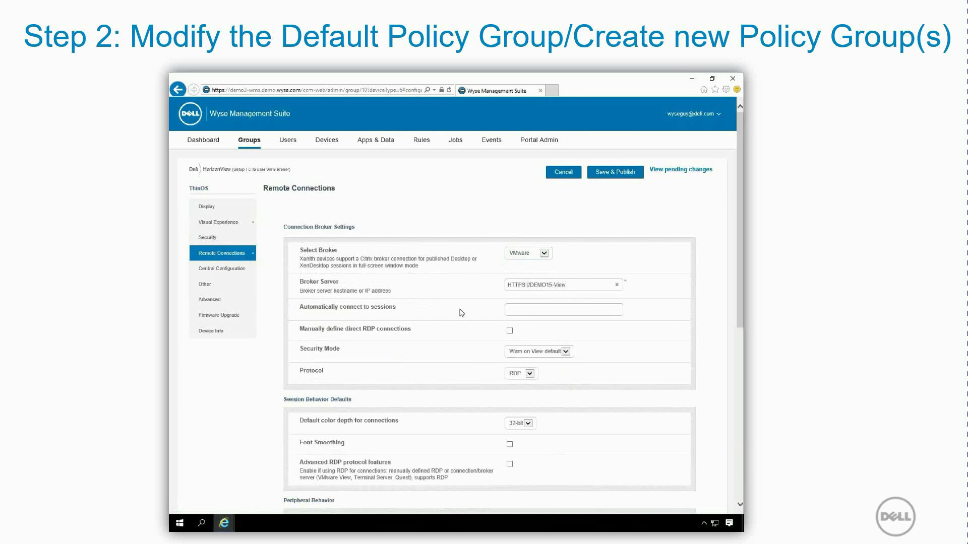
{"action": "left_click", "coordinate": [230, 301]}
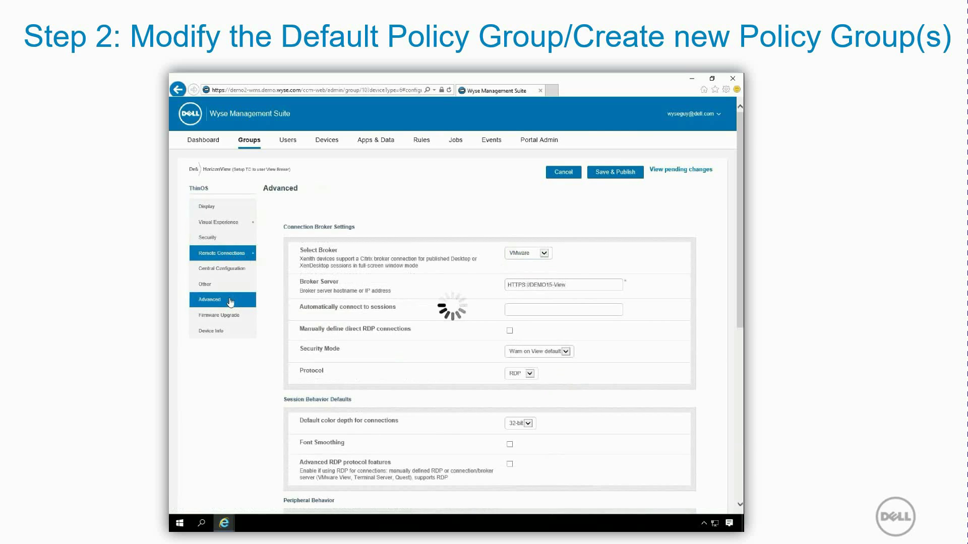
{"action": "left_click", "coordinate": [603, 172]}
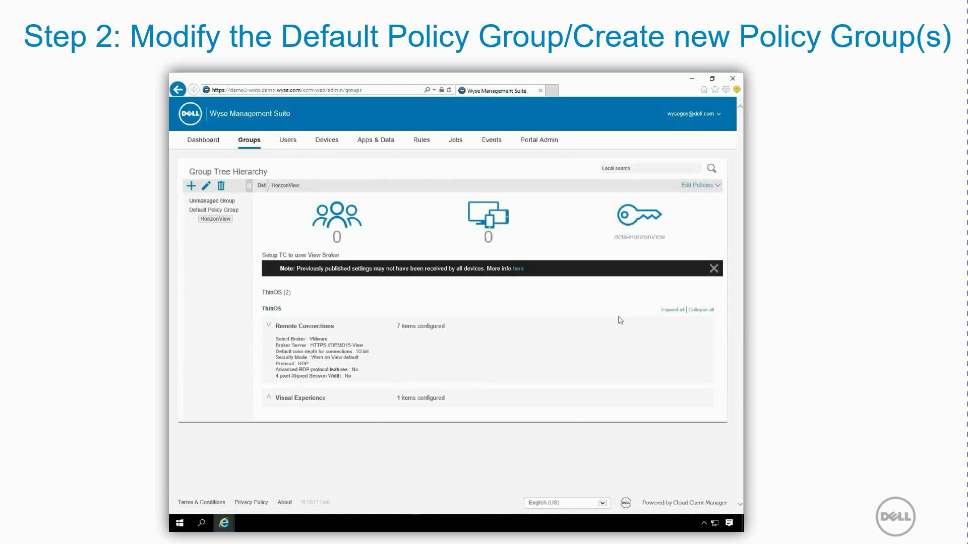
Step: Open the Pictures folder in File Explorer and select the default wallpaper image
{"action": "right_click", "coordinate": [185, 525]}
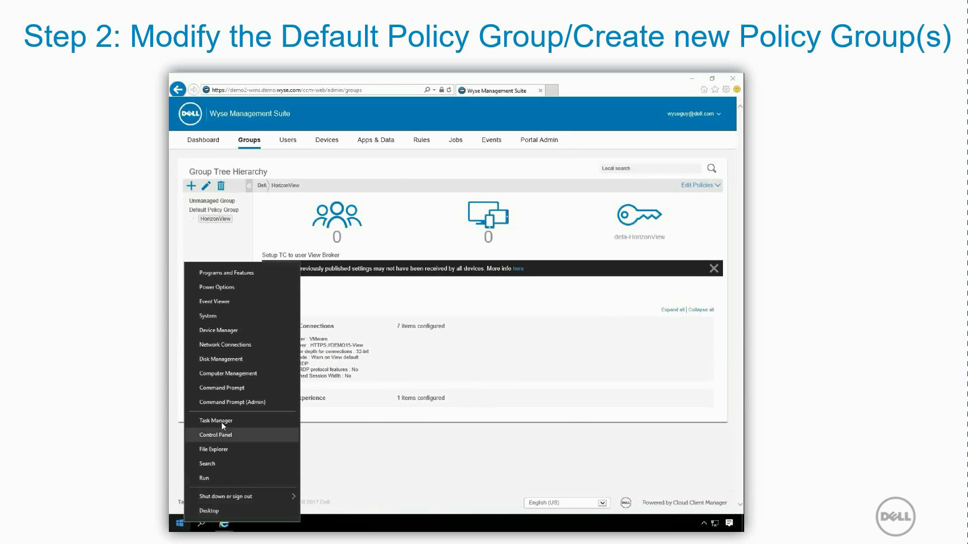
{"action": "left_click", "coordinate": [224, 450]}
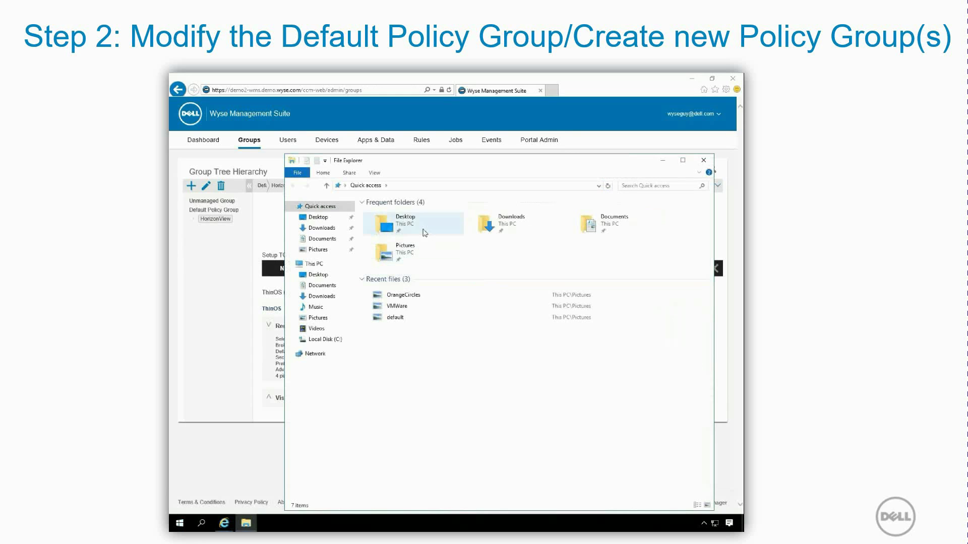
{"action": "double_click", "coordinate": [418, 252]}
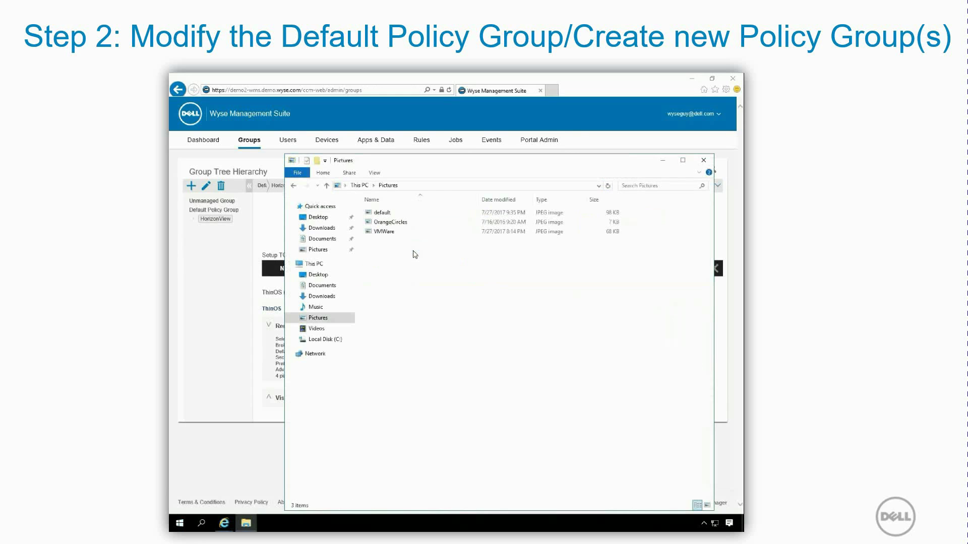
{"action": "left_click", "coordinate": [393, 216]}
Step: Preview the default and OrangeCircles images in Paint, then open the VMWare wallpaper
{"action": "double_click", "coordinate": [393, 215]}
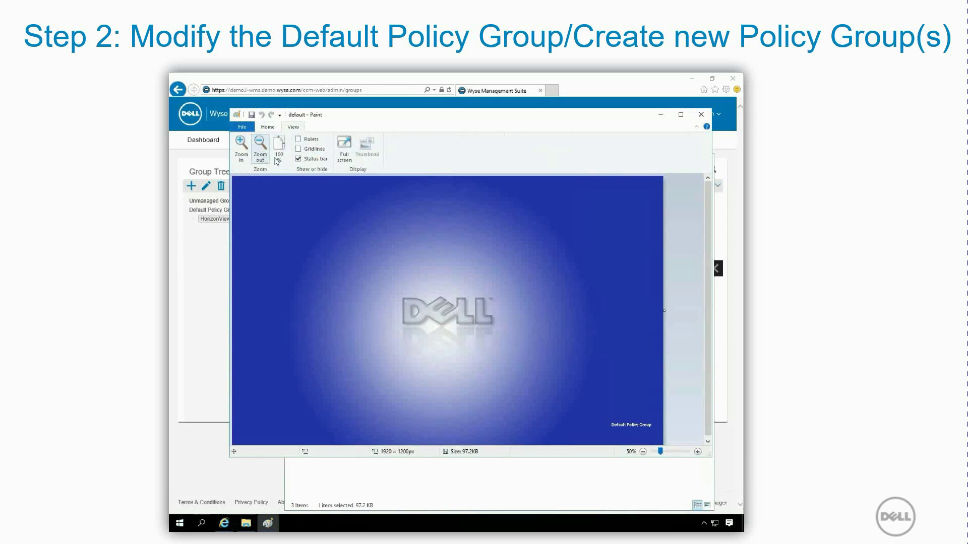
{"action": "left_click", "coordinate": [704, 113]}
{"action": "double_click", "coordinate": [403, 223]}
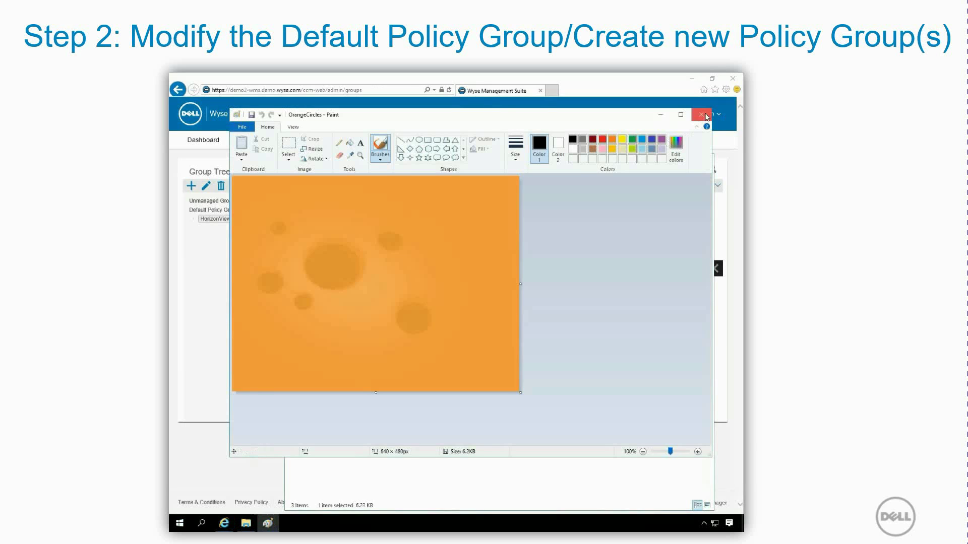
{"action": "left_click", "coordinate": [702, 115]}
{"action": "left_click", "coordinate": [384, 233]}
{"action": "double_click", "coordinate": [384, 232]}
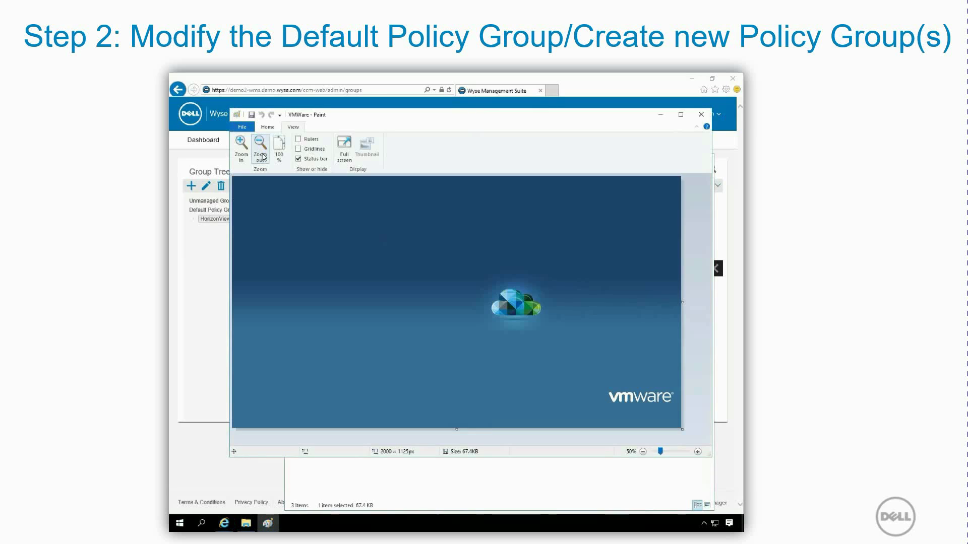